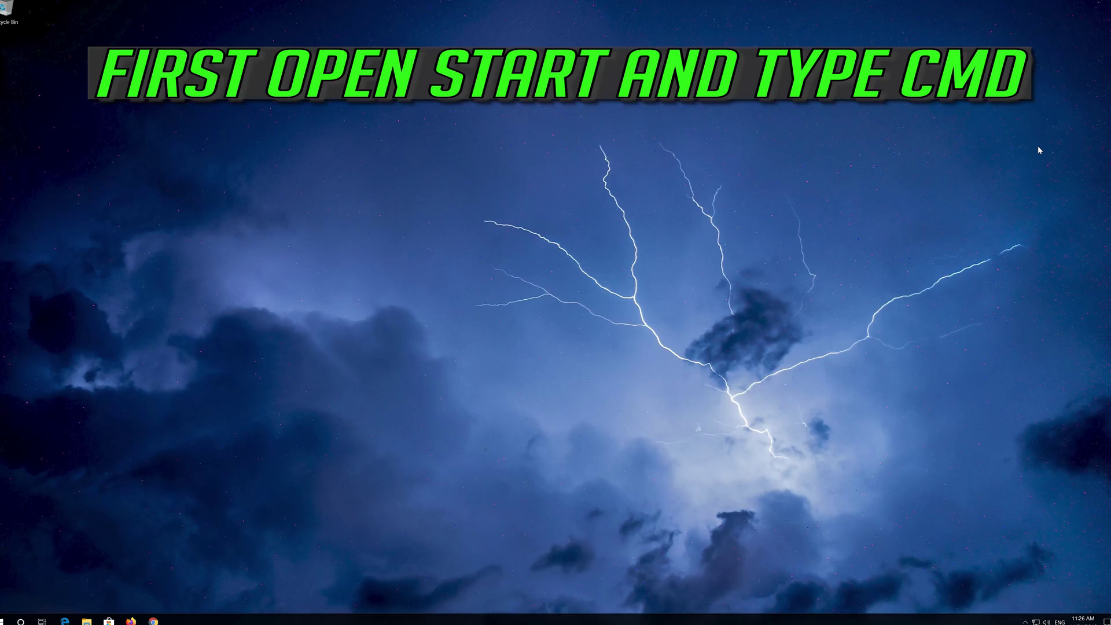
# - Search Start for cmd and launch Command Prompt as administrator, accepting the UAC prompt
pyautogui.press('super')
pyautogui.write('cmd')
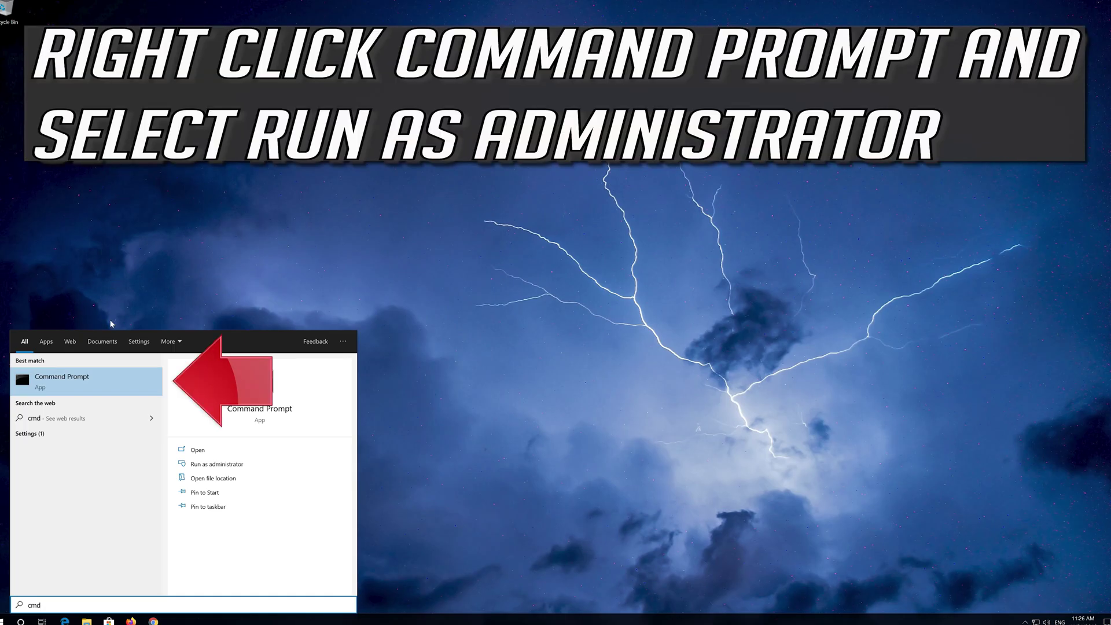
pyautogui.rightClick(104, 389)
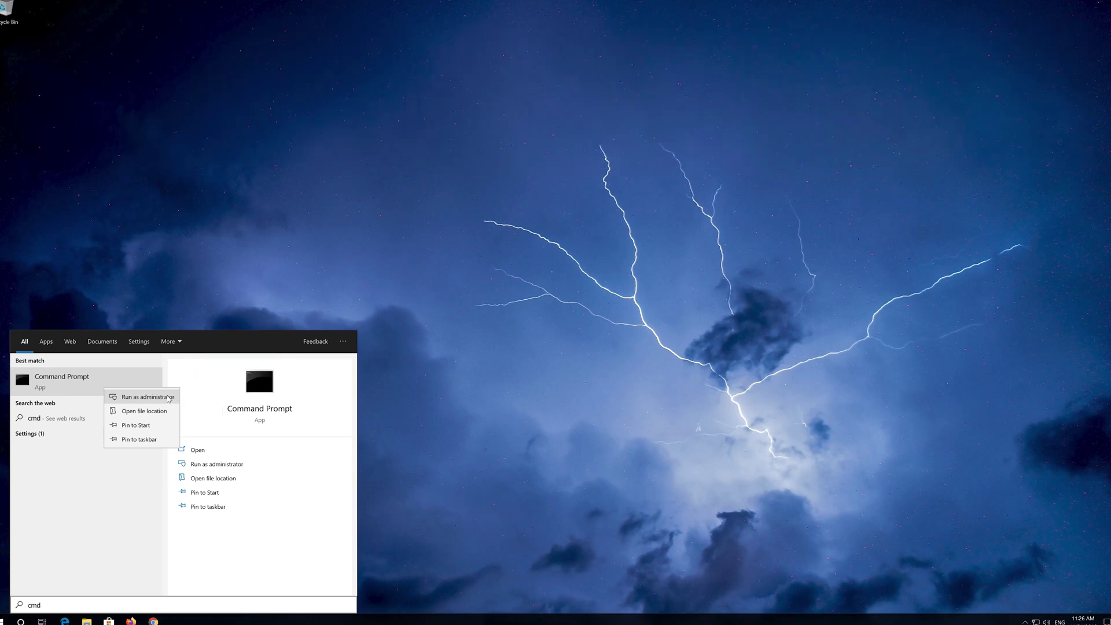
pyautogui.click(169, 398)
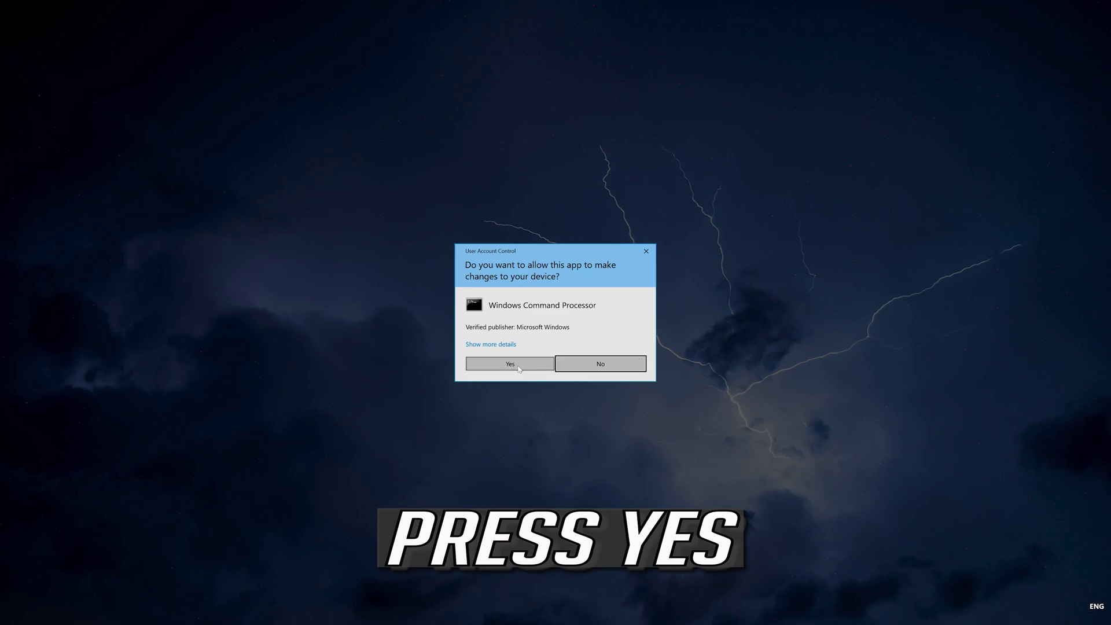
pyautogui.click(518, 366)
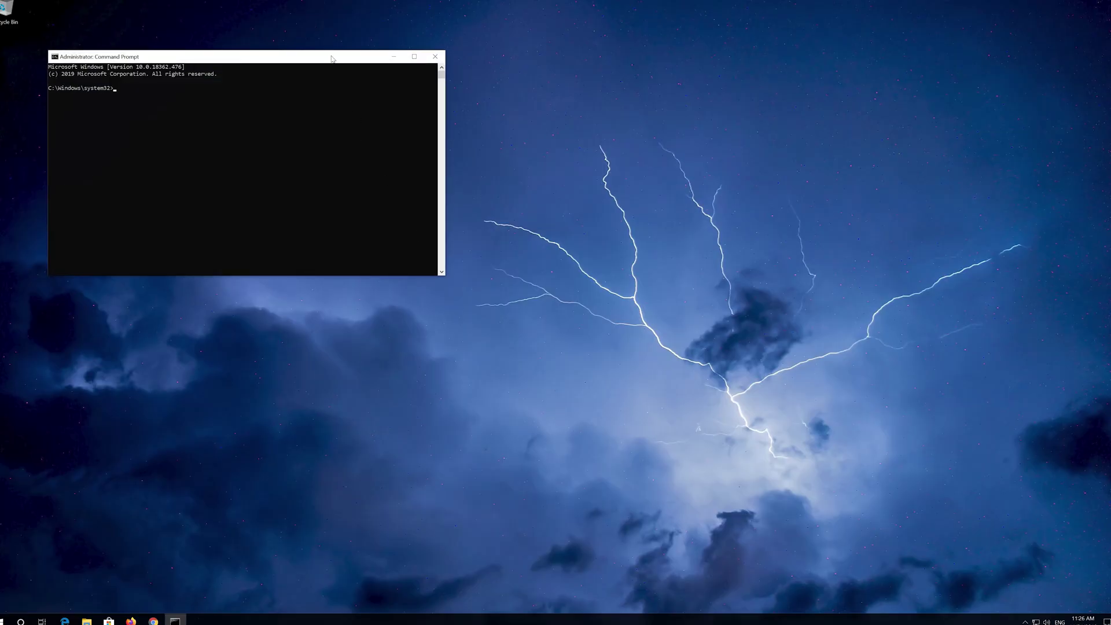
# - Center and enlarge the console, then run netsh int ip reset C:\resetlog.txt
pyautogui.moveTo(333, 59); pyautogui.dragTo(594, 179)
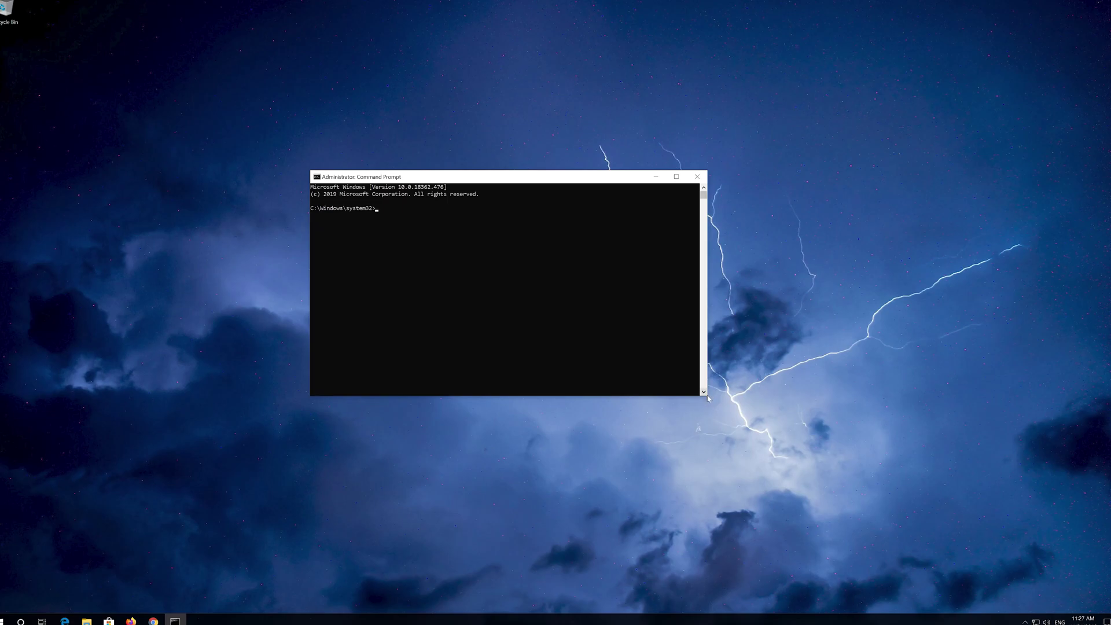
pyautogui.moveTo(708, 399); pyautogui.dragTo(774, 420)
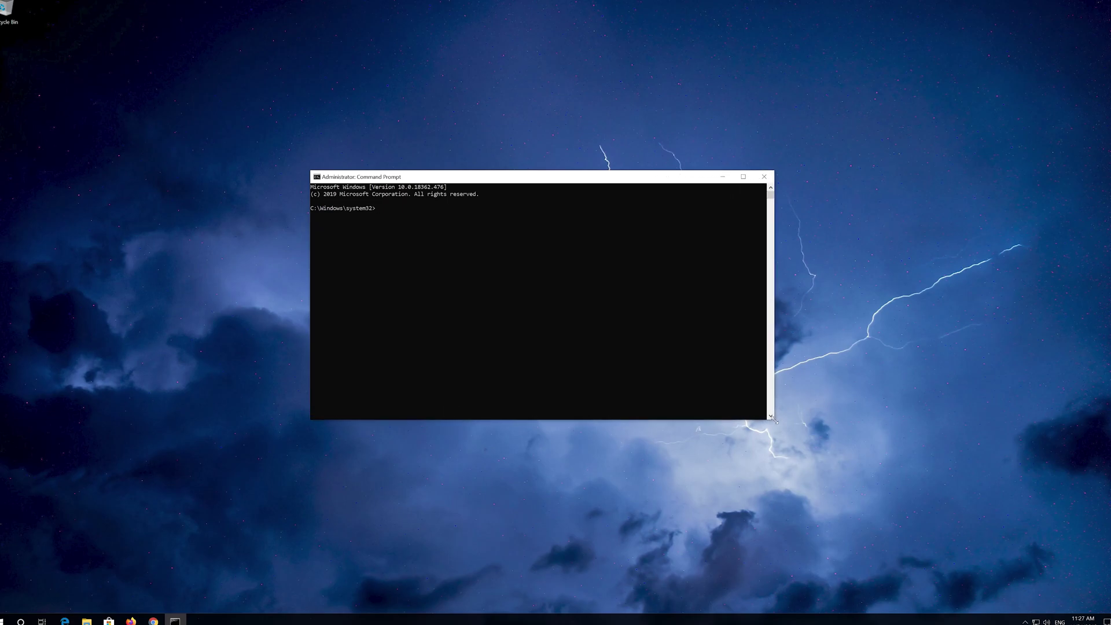
pyautogui.moveTo(611, 181); pyautogui.dragTo(622, 166)
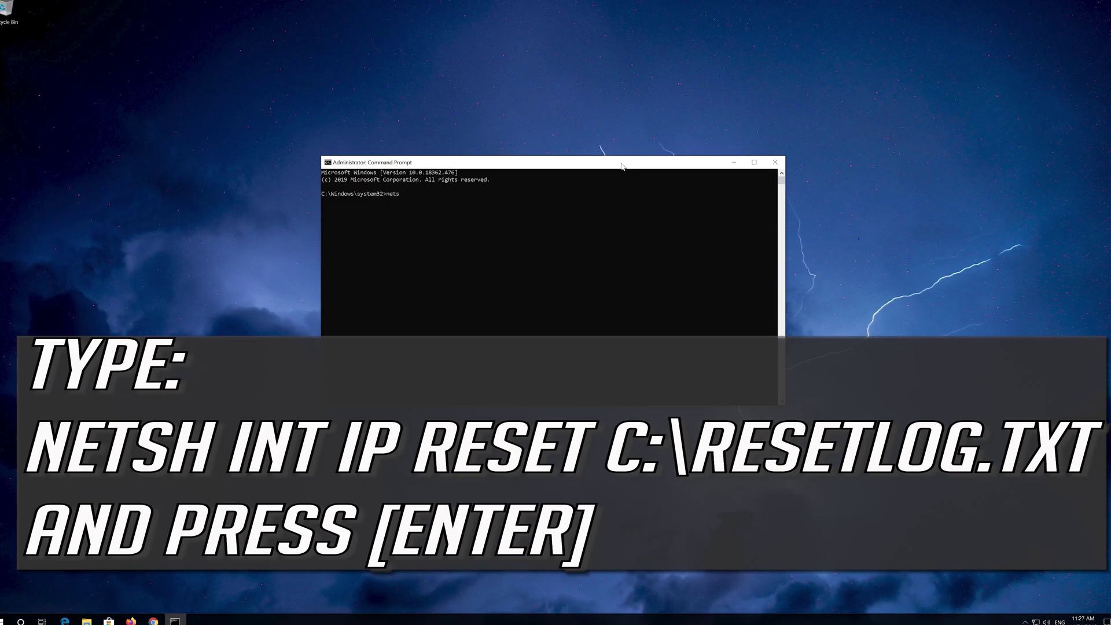
pyautogui.write('nt ip reset C:\\resetlog.txt')
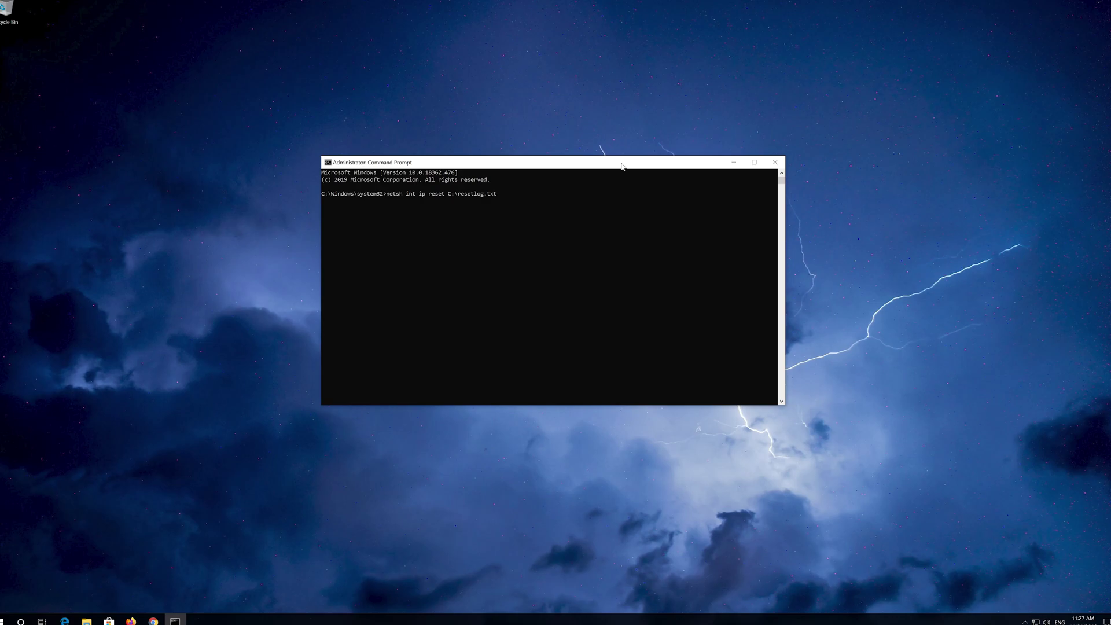
pyautogui.press('Return')
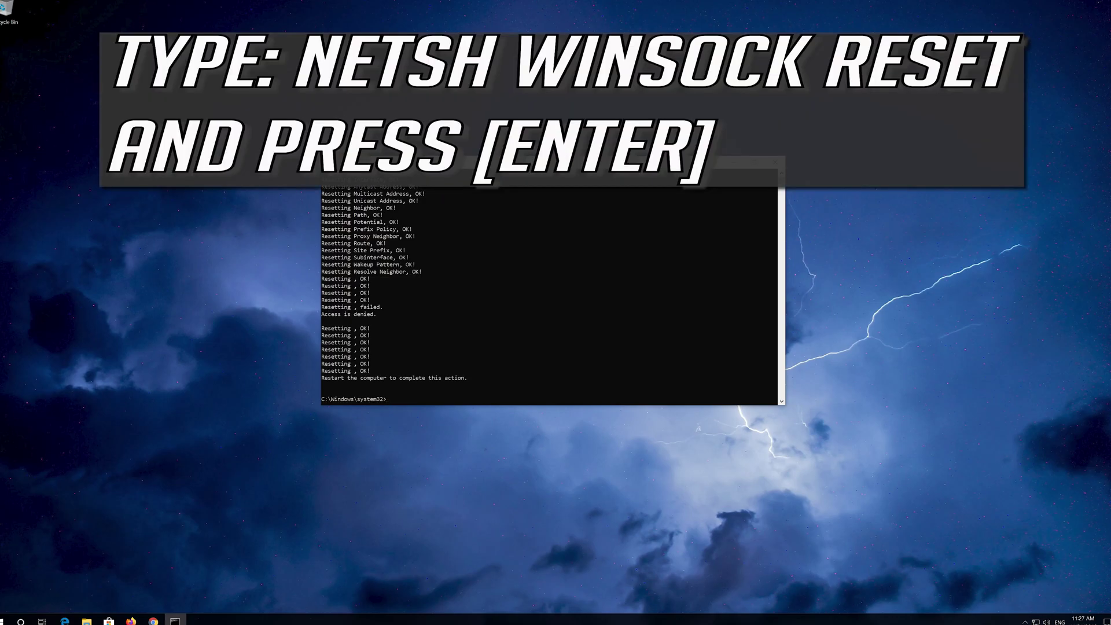
# - Run netsh winsock reset followed by ipconfig /flushdns
pyautogui.write('netsh')
pyautogui.write('winsock reset')
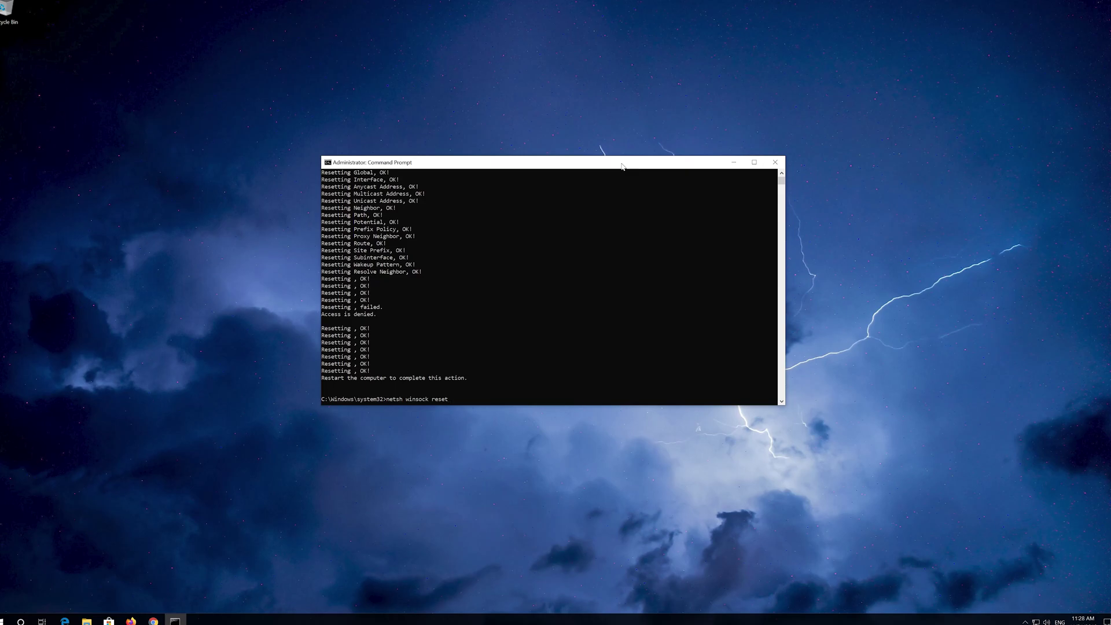
pyautogui.press('Return')
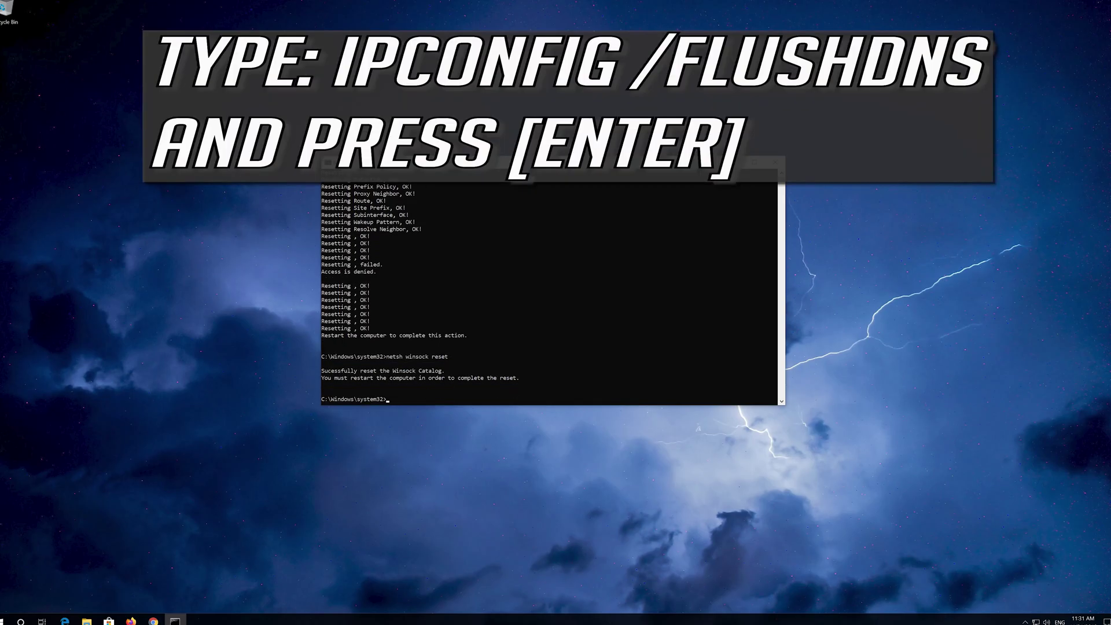
pyautogui.write('ipconfig /flushdns')
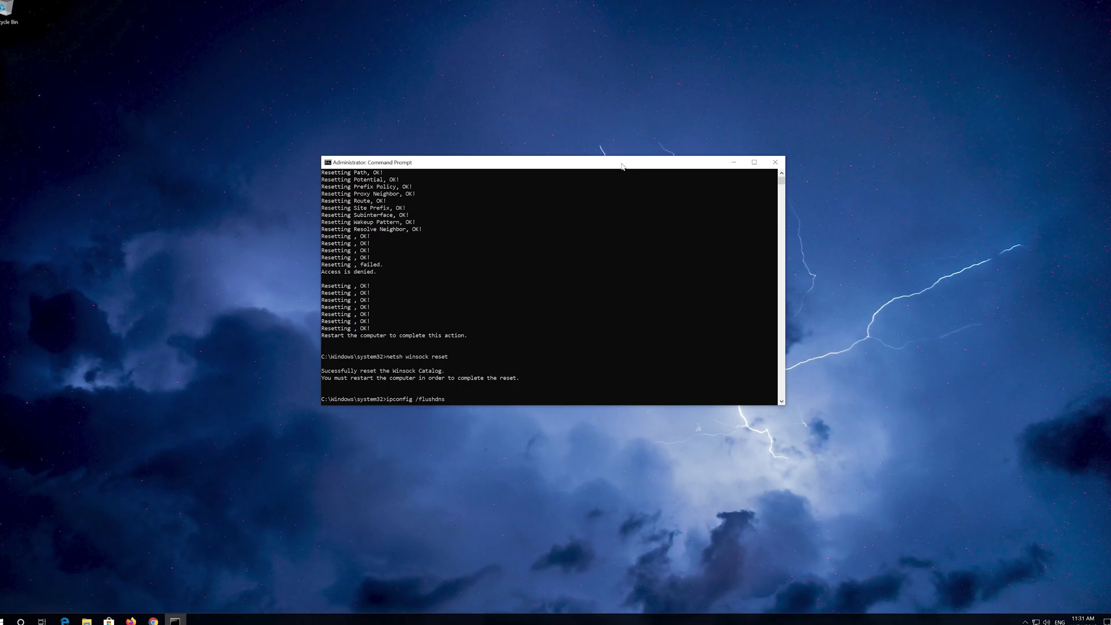
pyautogui.press('Return')
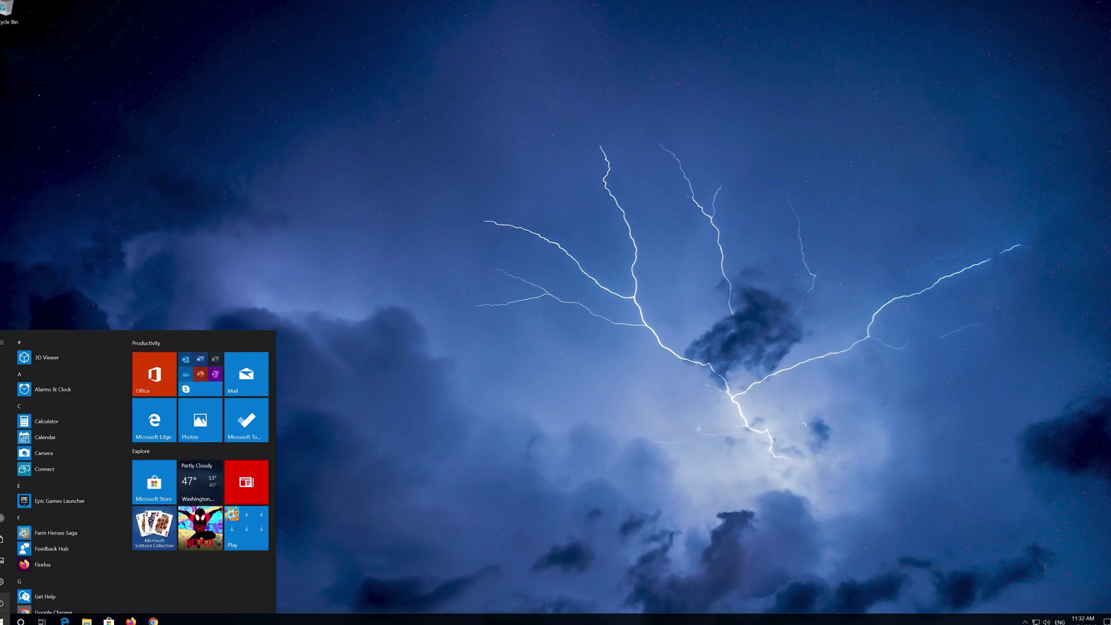
# - Search the Start menu for 'control panel' and open the Control Panel result
pyautogui.click(2, 603)
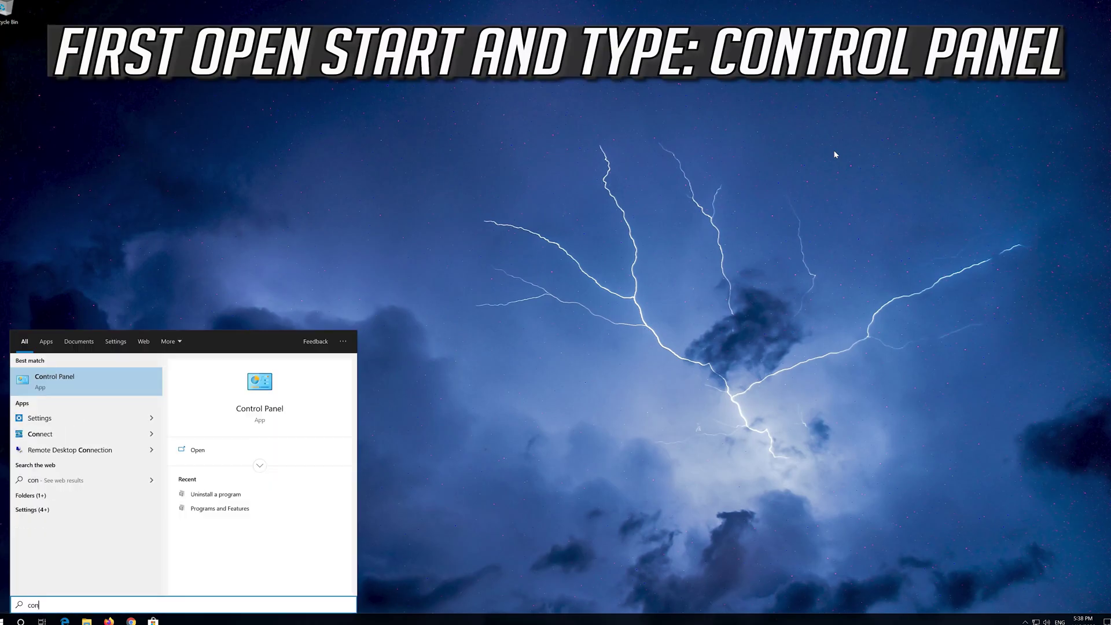
pyautogui.write('trol panel')
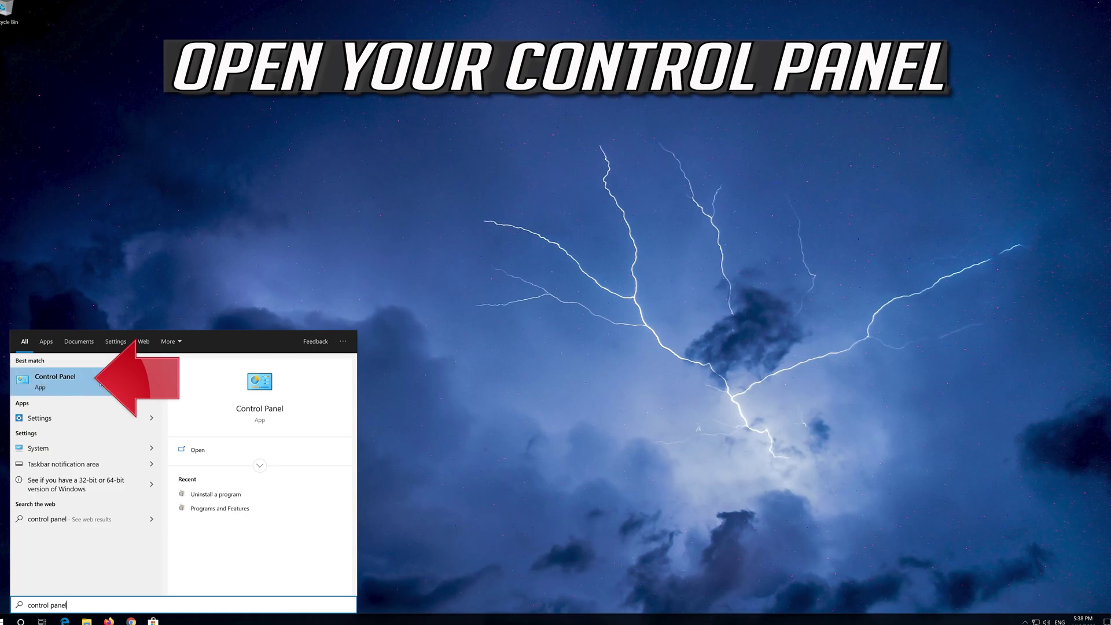
pyautogui.click(94, 384)
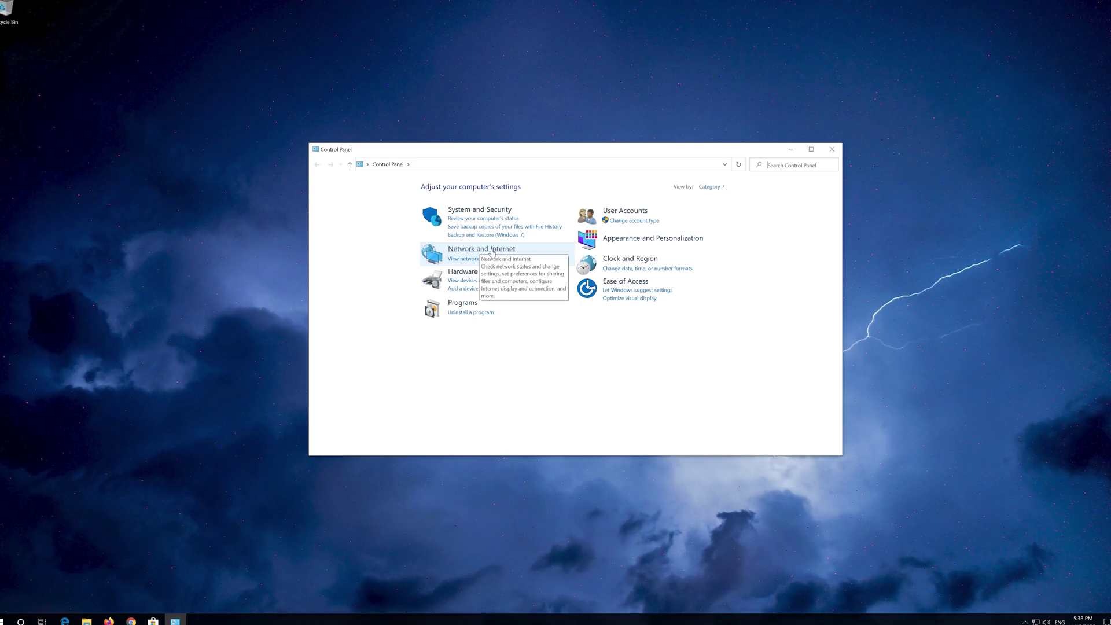
# - Go through Network and Sharing Center to adapter settings and bring up the Ethernet adapter's actions
pyautogui.click(486, 249)
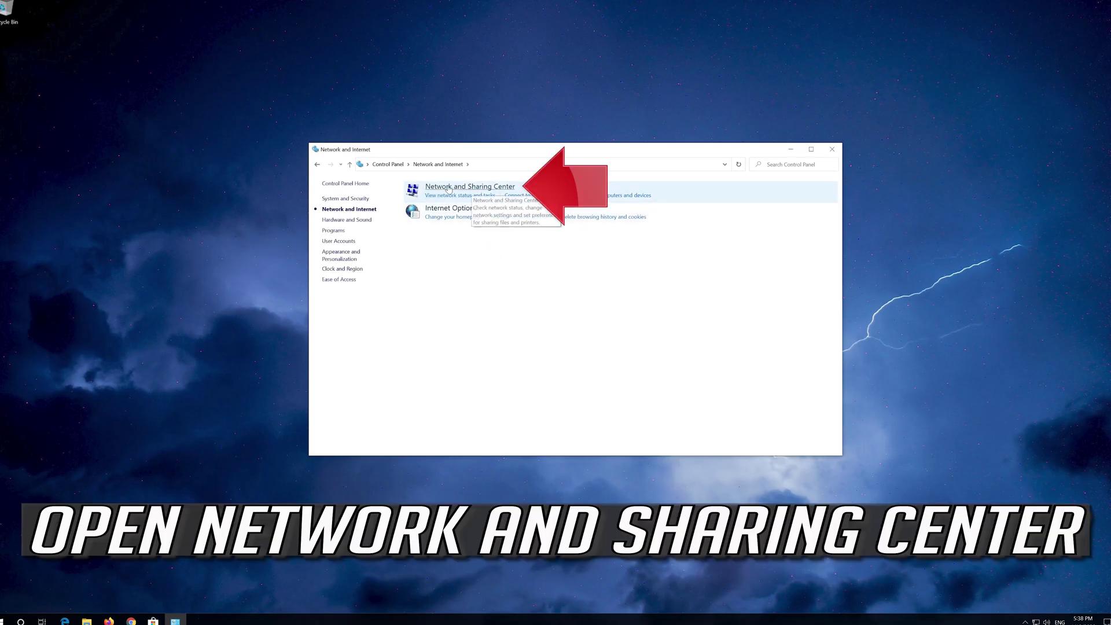
pyautogui.click(479, 190)
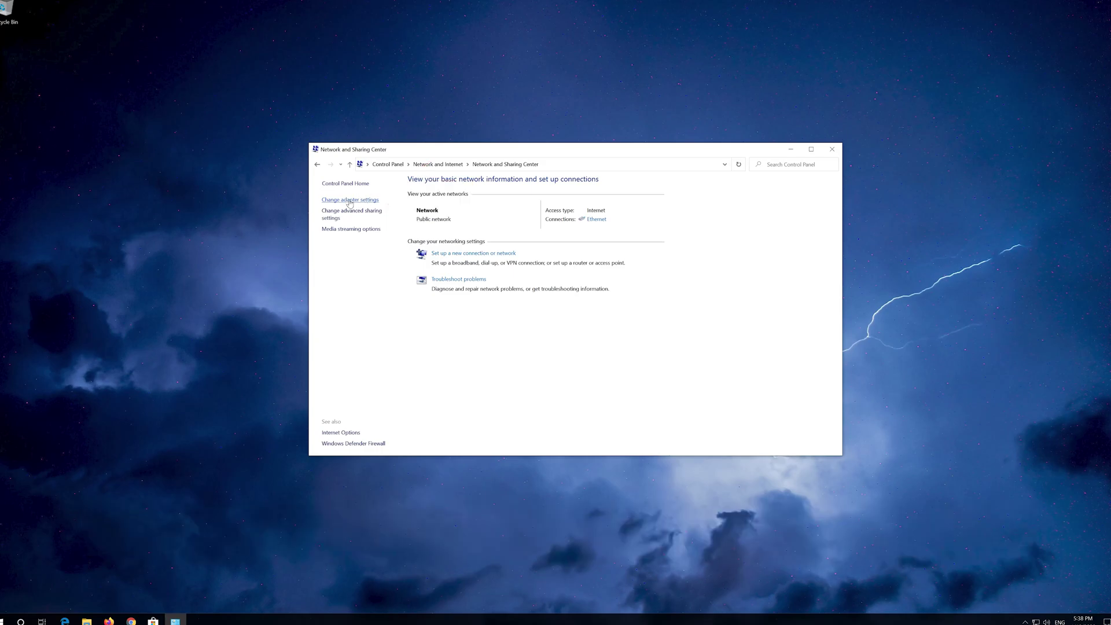
pyautogui.click(349, 200)
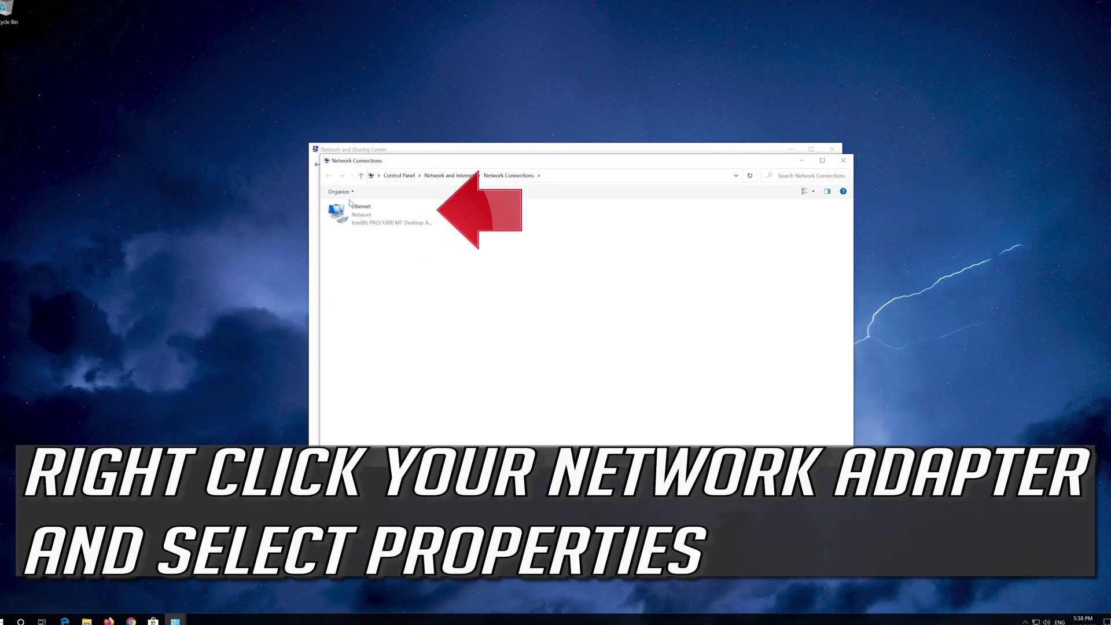
pyautogui.click(356, 210)
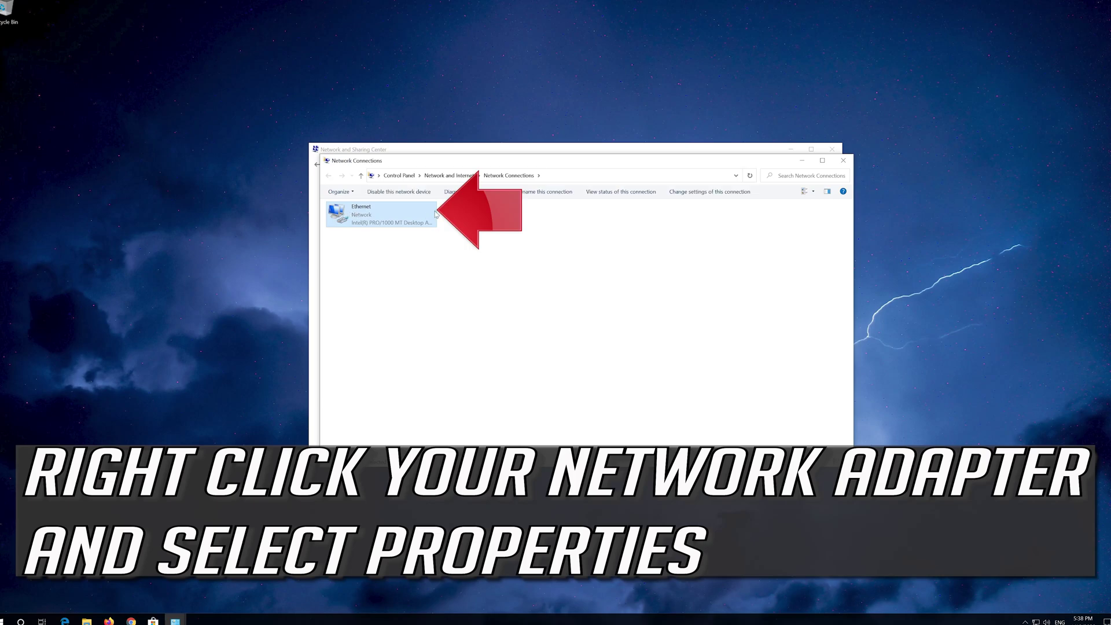
pyautogui.rightClick(379, 215)
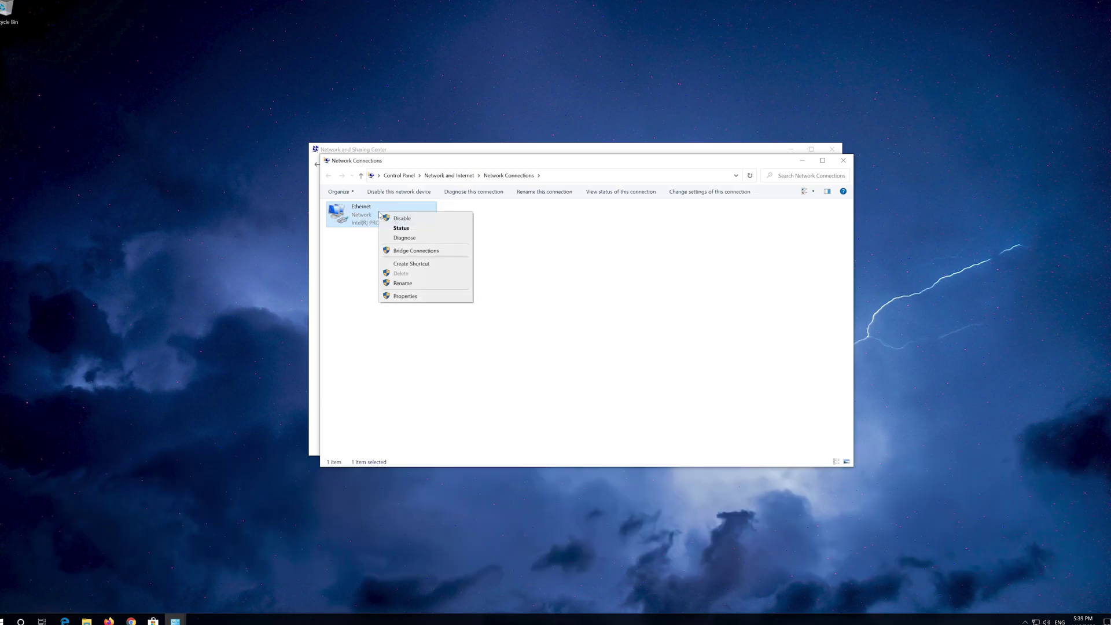
# - Open the Ethernet adapter's Internet Protocol Version 4 (TCP/IPv4) properties
pyautogui.click(416, 298)
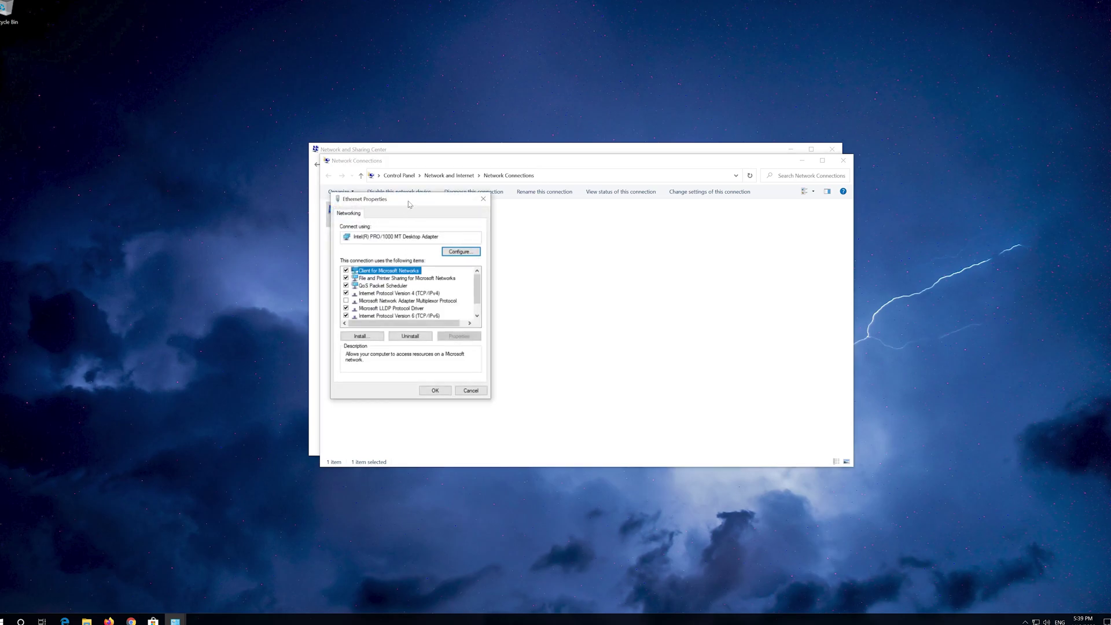
pyautogui.moveTo(408, 200); pyautogui.dragTo(583, 206)
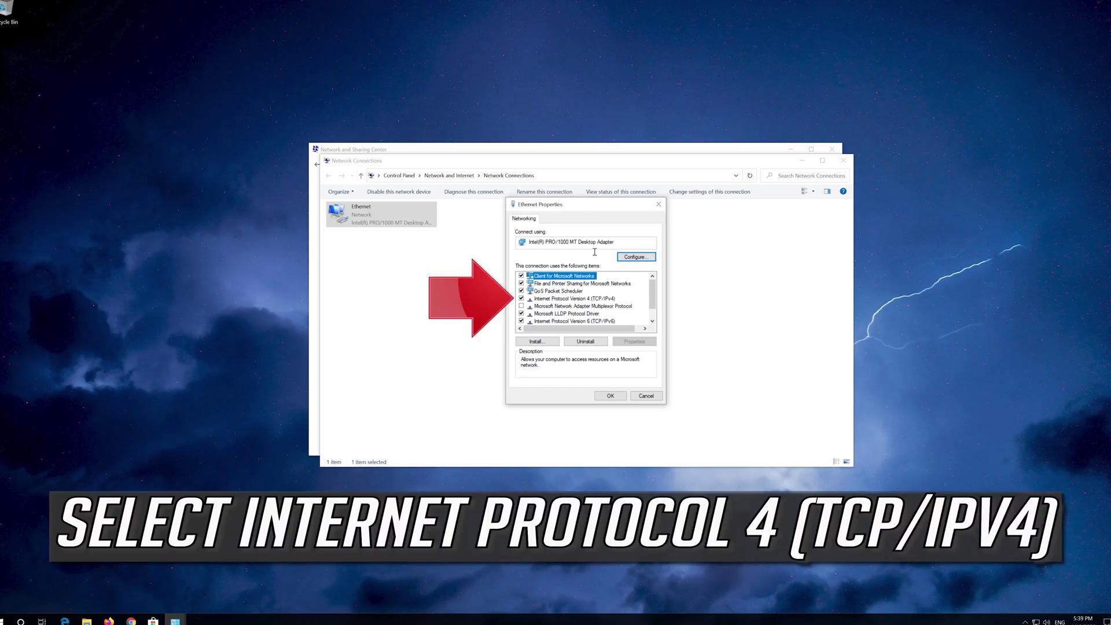
pyautogui.click(602, 298)
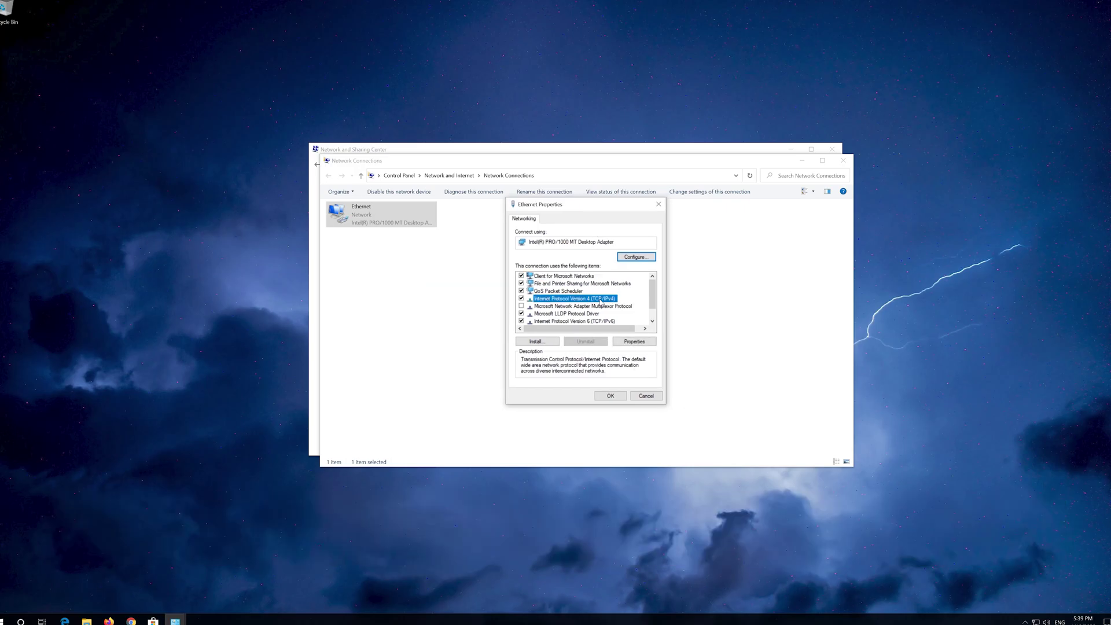
pyautogui.click(635, 341)
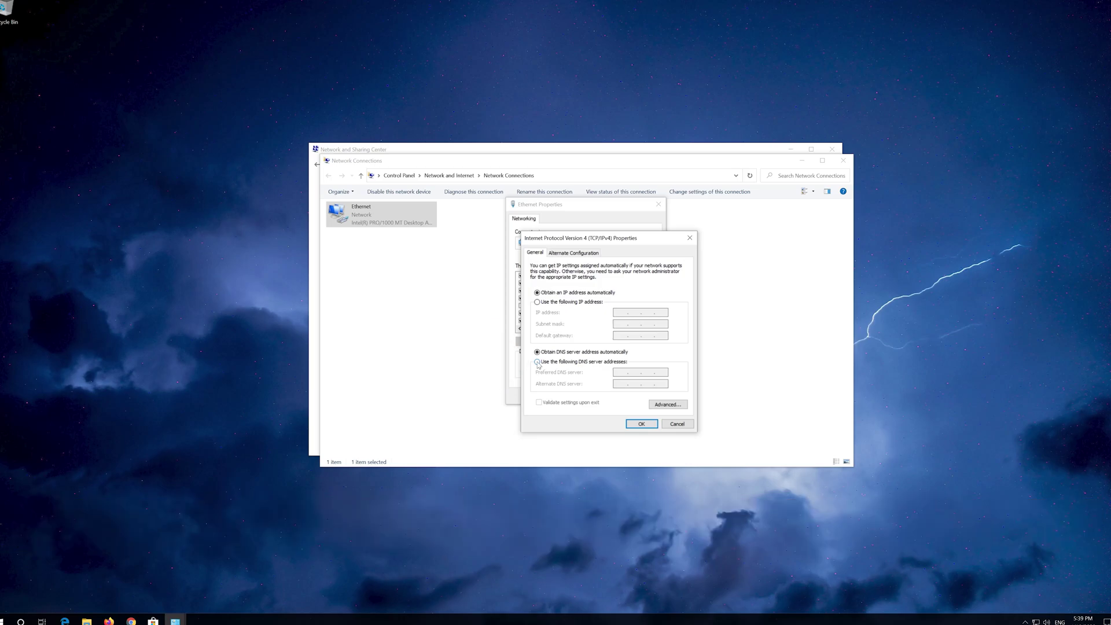
# - Set preferred DNS 1.1.1.1 and alternate DNS 1.0.0.1, and apply
pyautogui.click(537, 361)
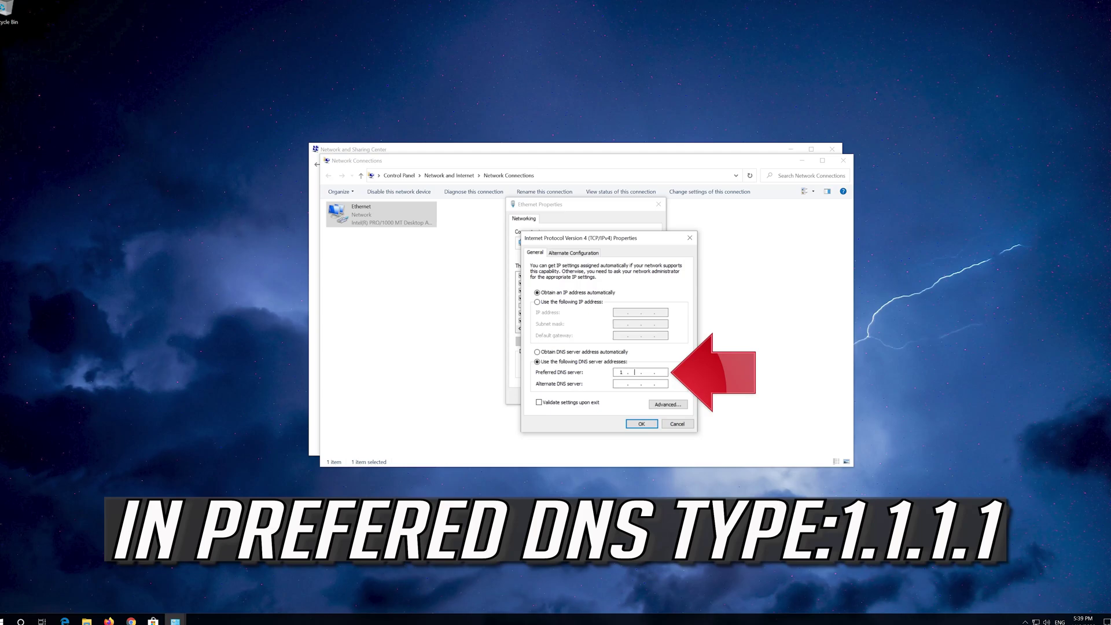
pyautogui.write('1.1.1.1')
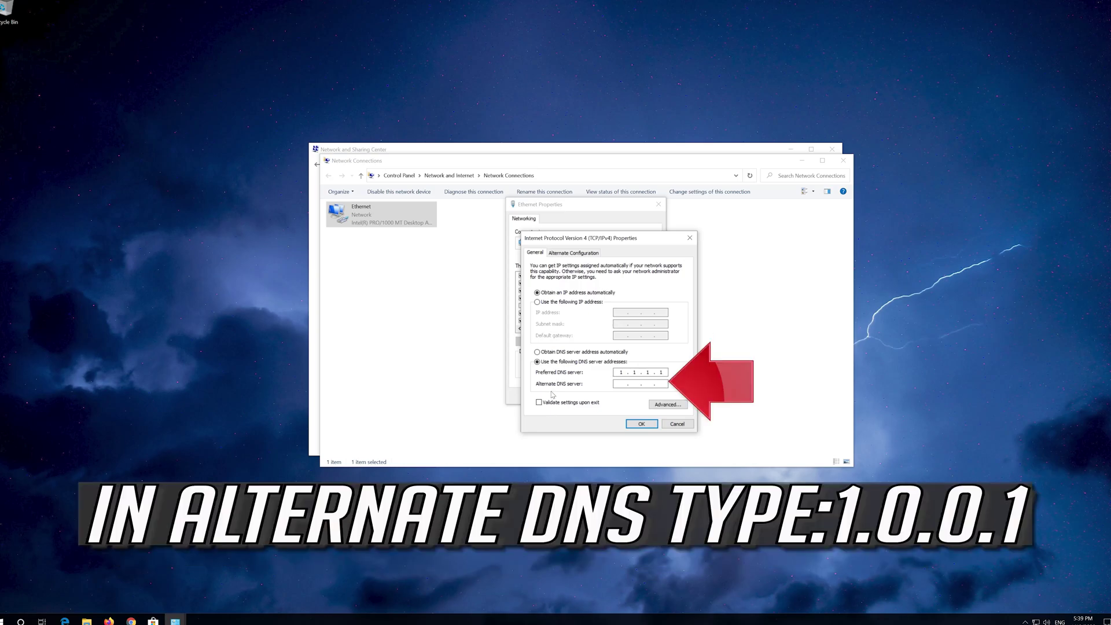
pyautogui.click(619, 382)
pyautogui.write('1.0.0.')
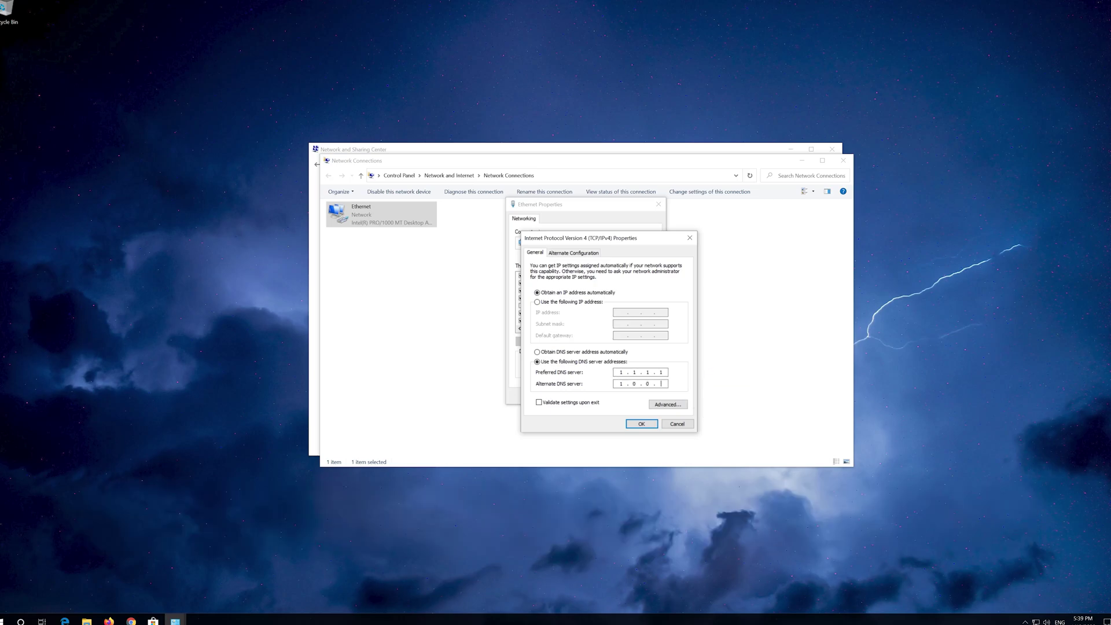
pyautogui.write('1')
pyautogui.click(640, 426)
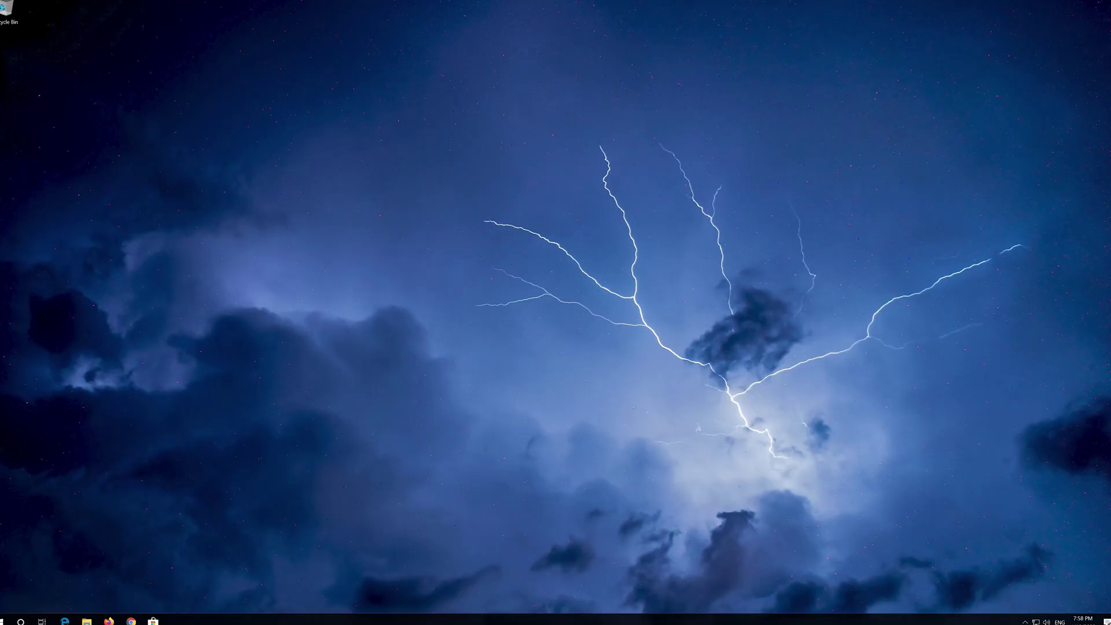
# - Open Windows Settings from the Start menu's left rail
pyautogui.press('super')
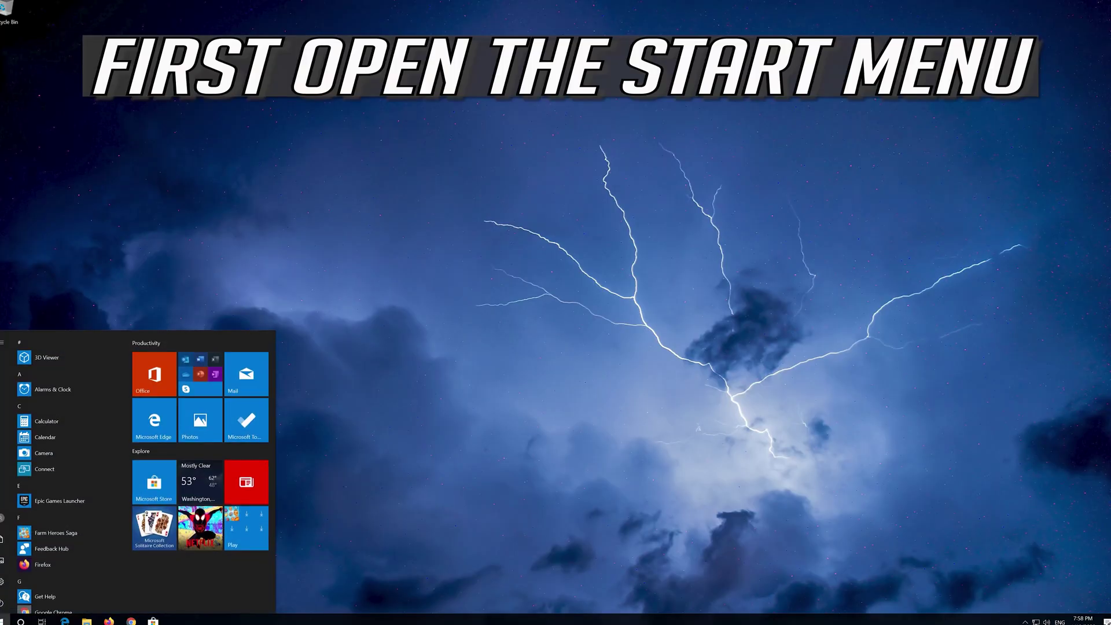
pyautogui.moveTo(4, 582)
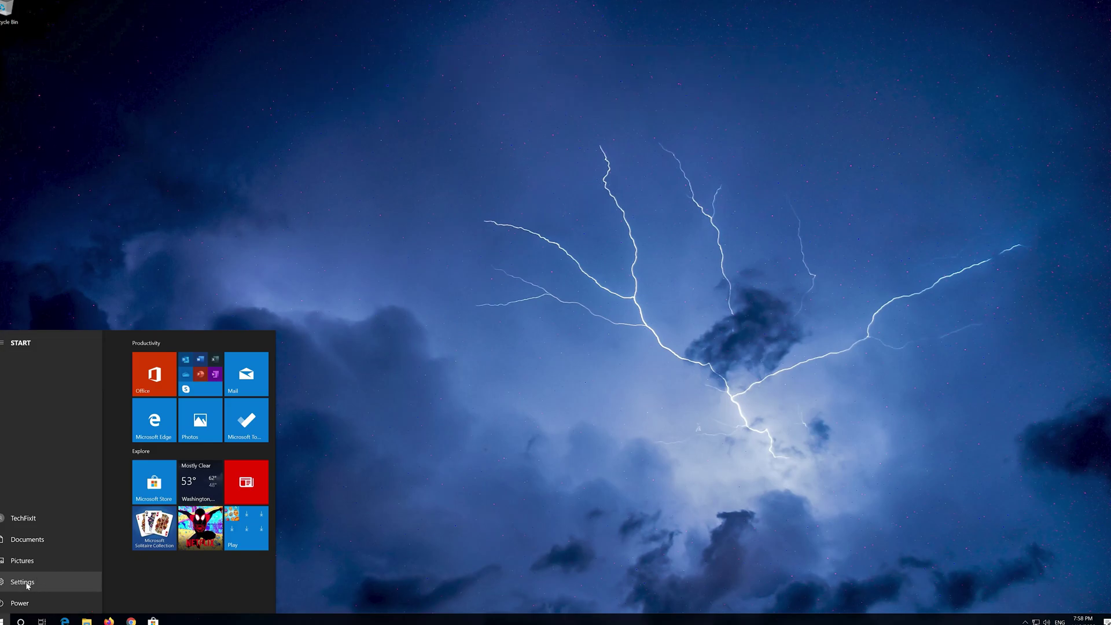
pyautogui.click(23, 582)
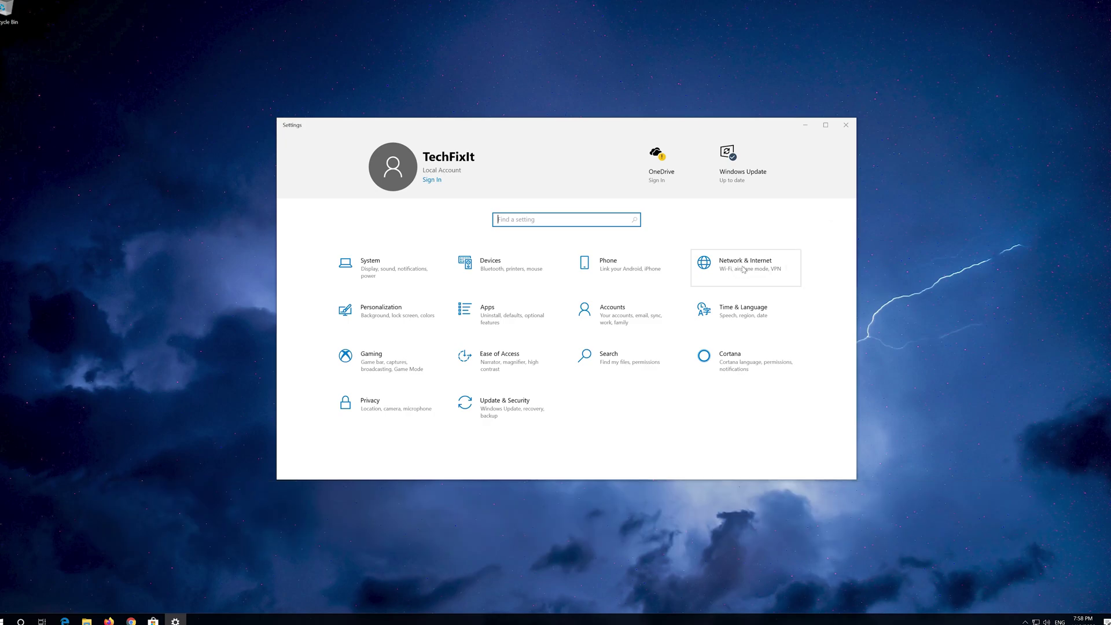
# - Run Network reset under Network & Internet and confirm it
pyautogui.click(744, 269)
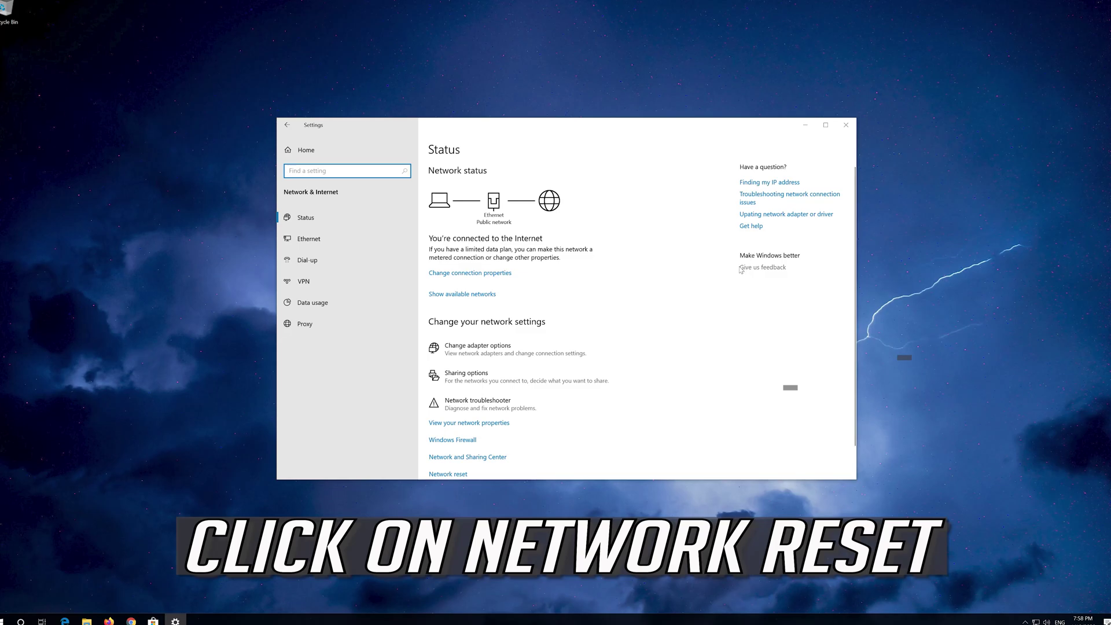
pyautogui.scroll(-1, 535, 312)
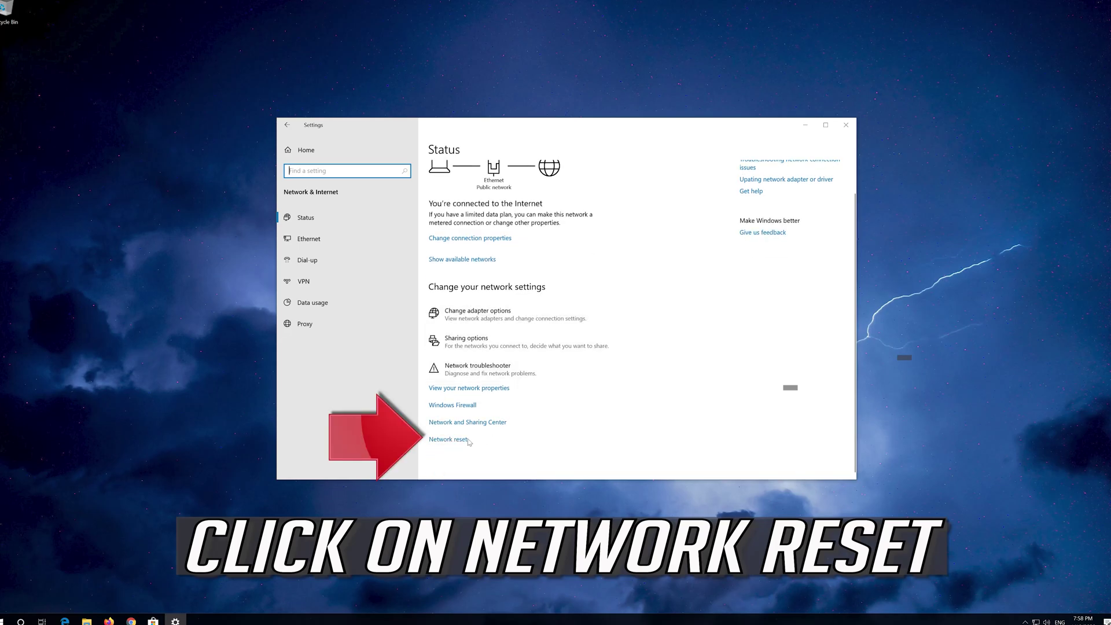
pyautogui.click(463, 441)
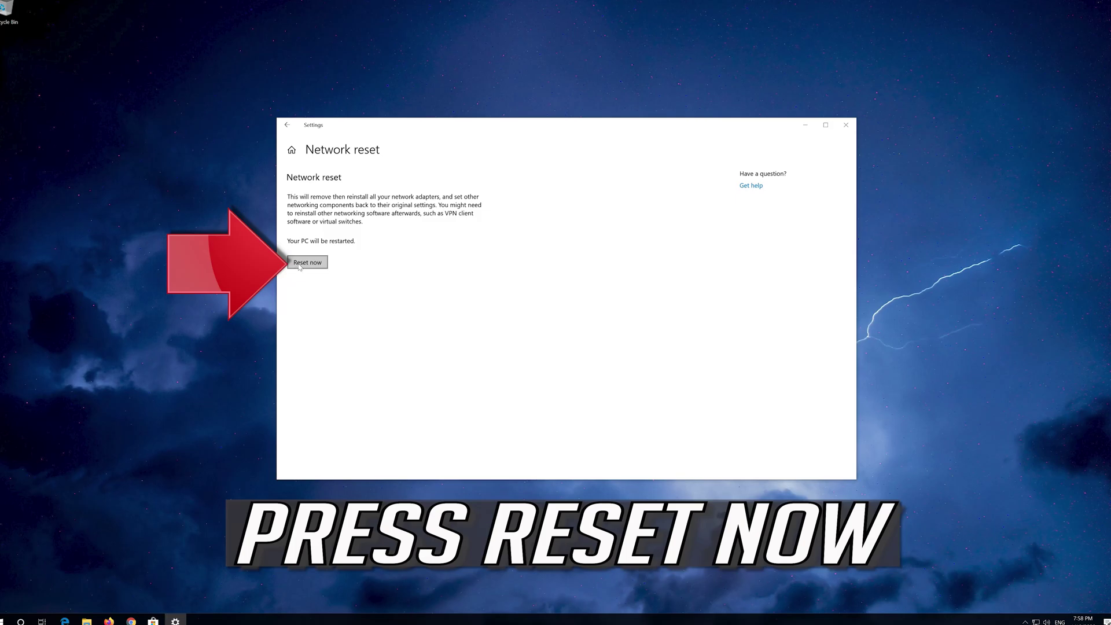
pyautogui.click(299, 265)
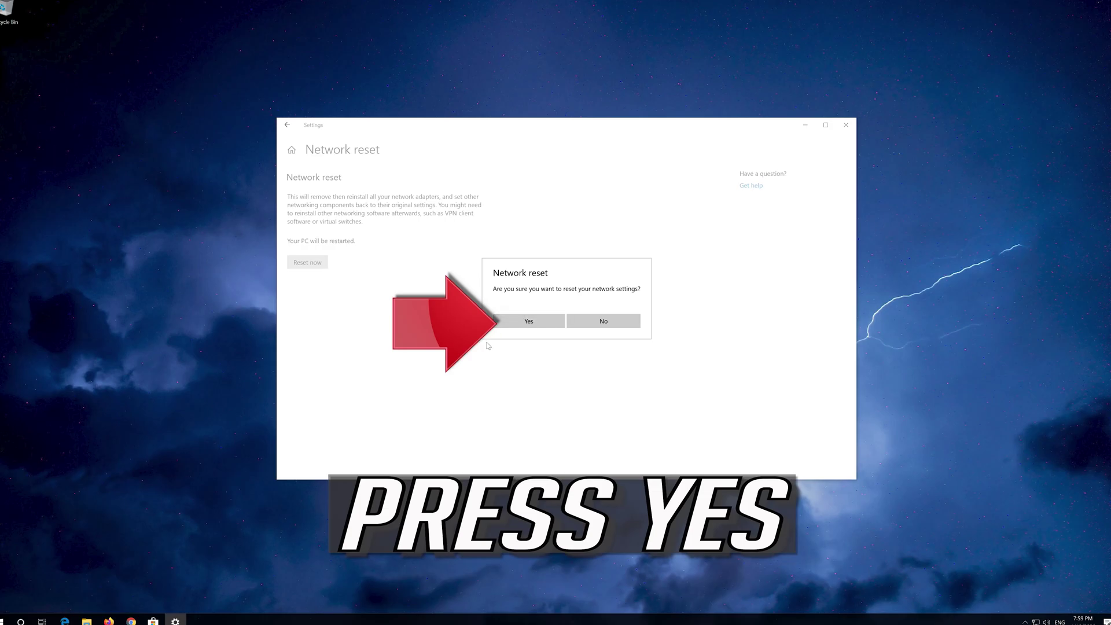
pyautogui.click(528, 324)
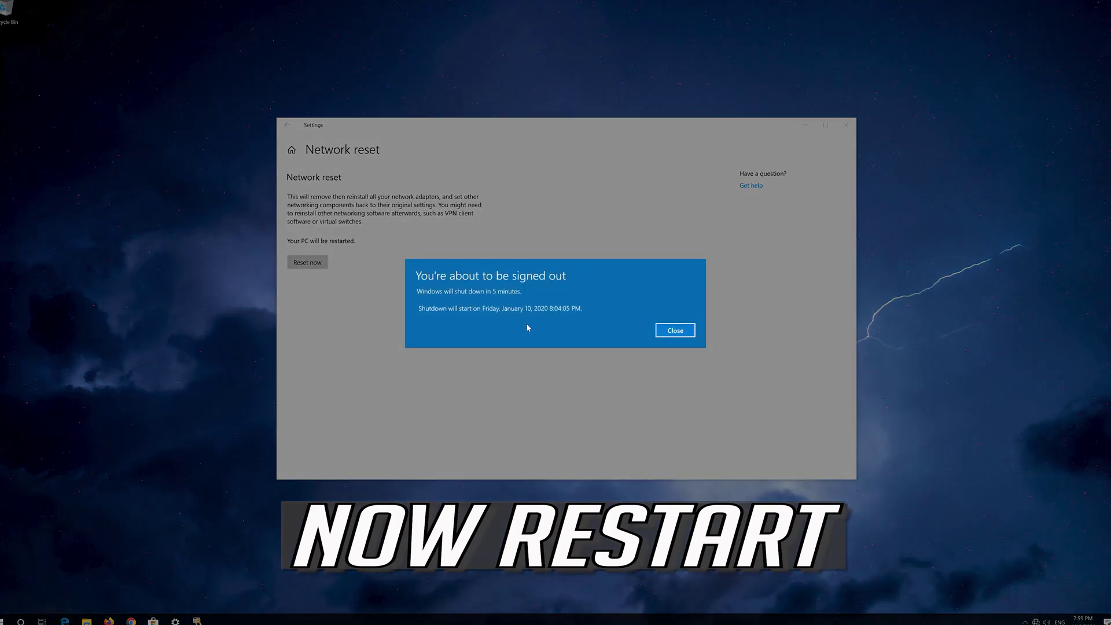
pyautogui.click(692, 332)
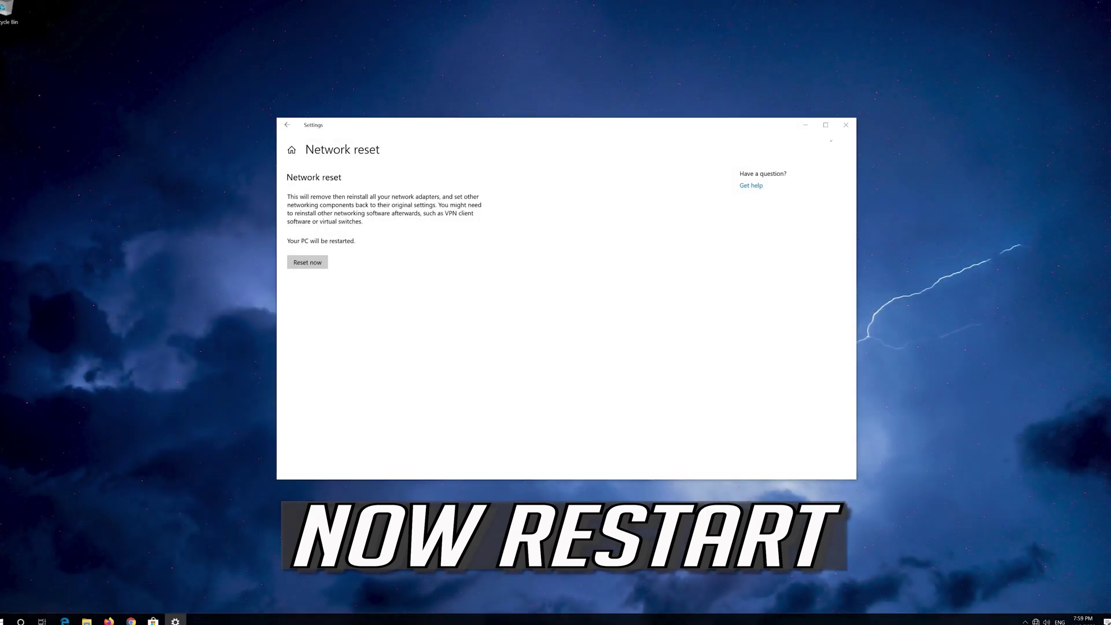
# - Close Settings and restart the PC from the Start menu power options
pyautogui.click(846, 124)
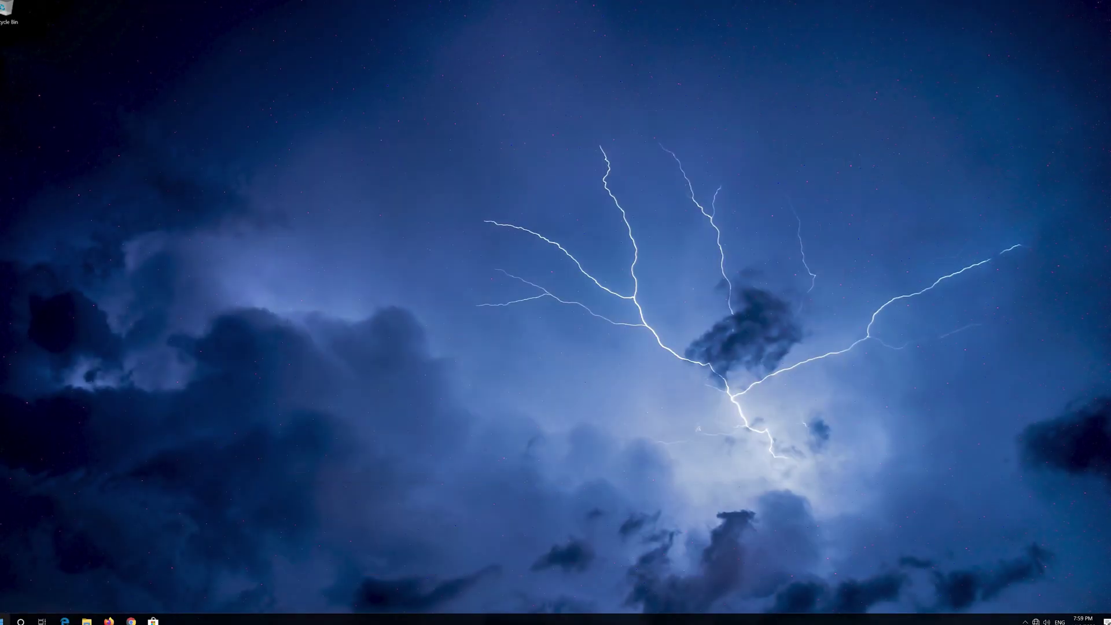
pyautogui.click(5, 619)
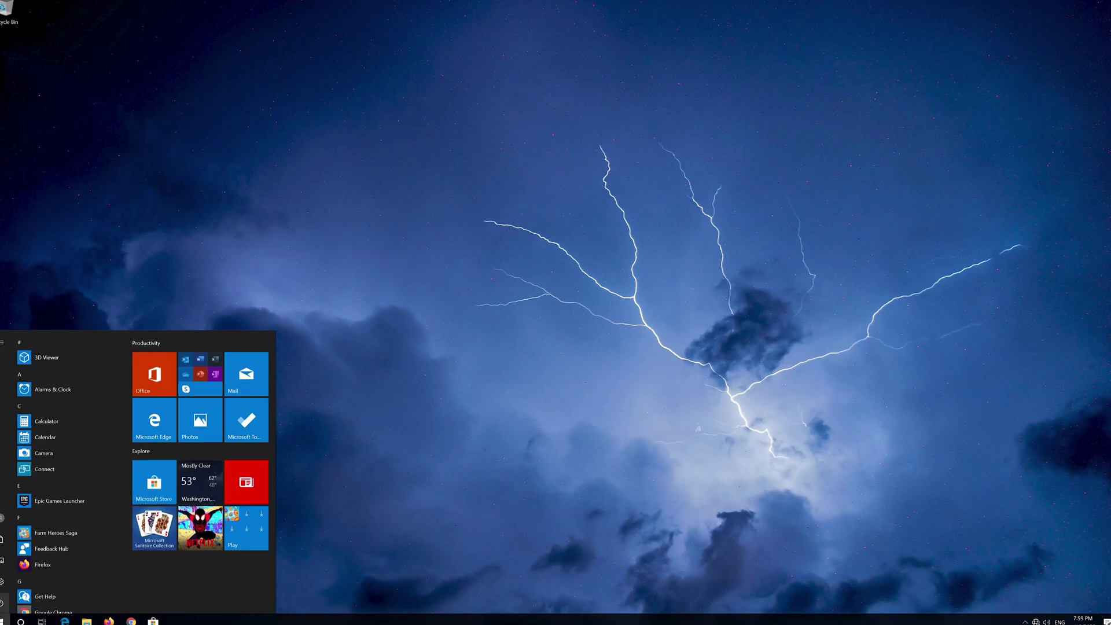
pyautogui.click(5, 603)
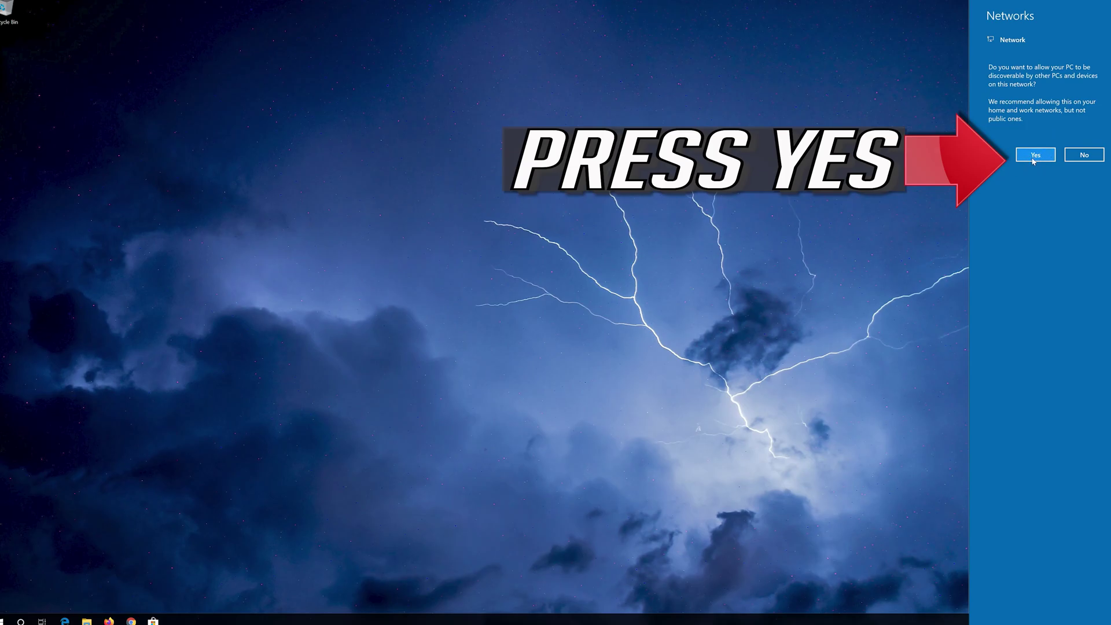
# - Allow the PC to be discoverable, then go to Settings > Update & Security > Troubleshoot
pyautogui.click(1034, 156)
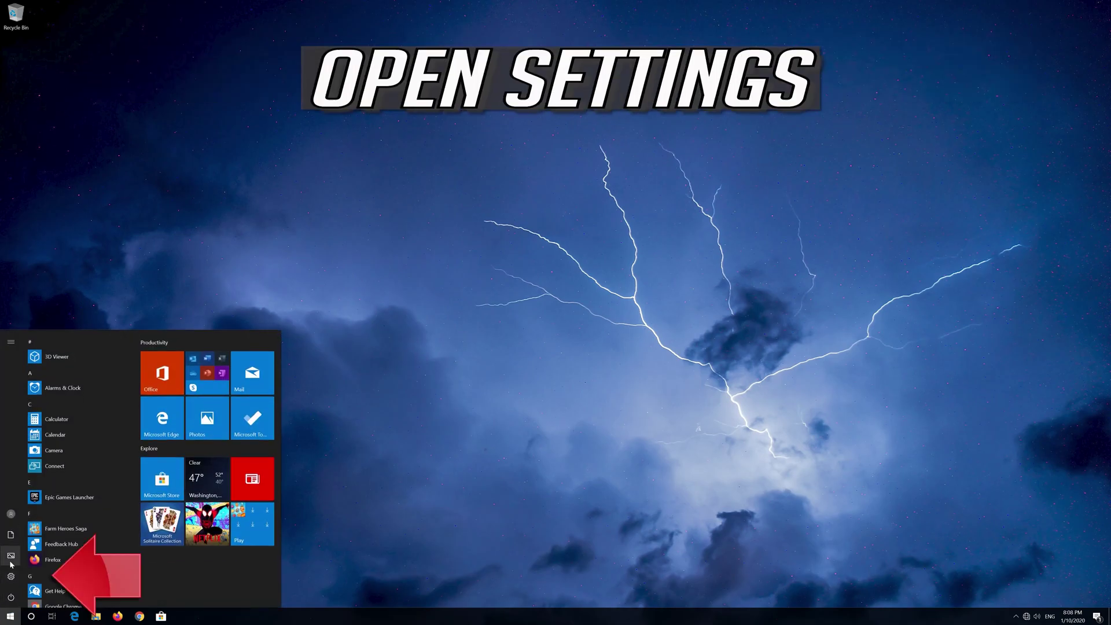
pyautogui.moveTo(17, 582)
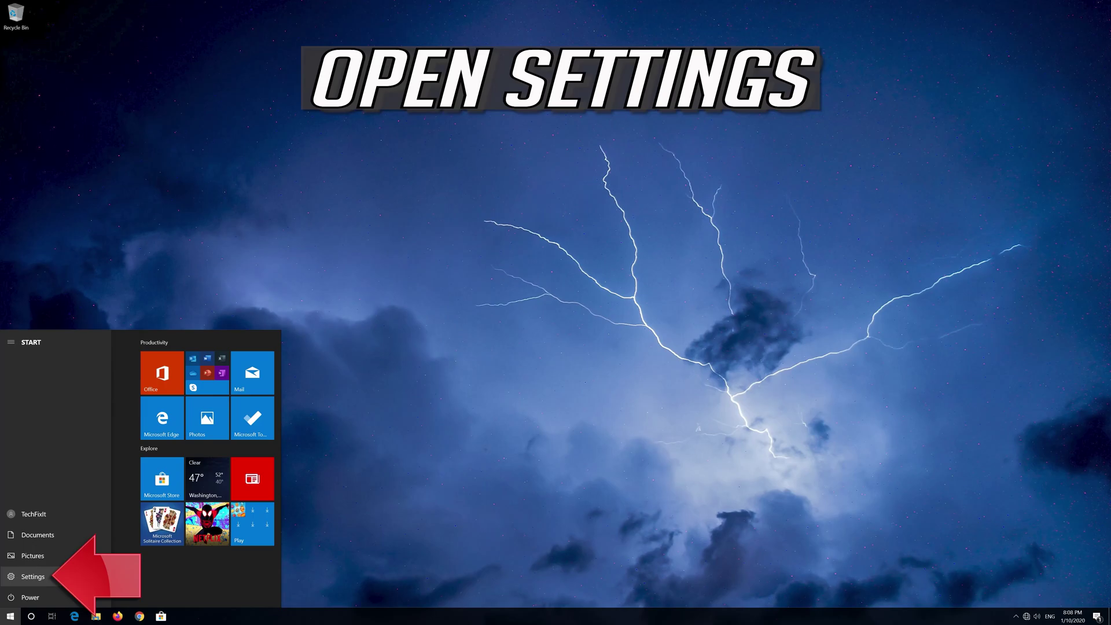
pyautogui.click(75, 576)
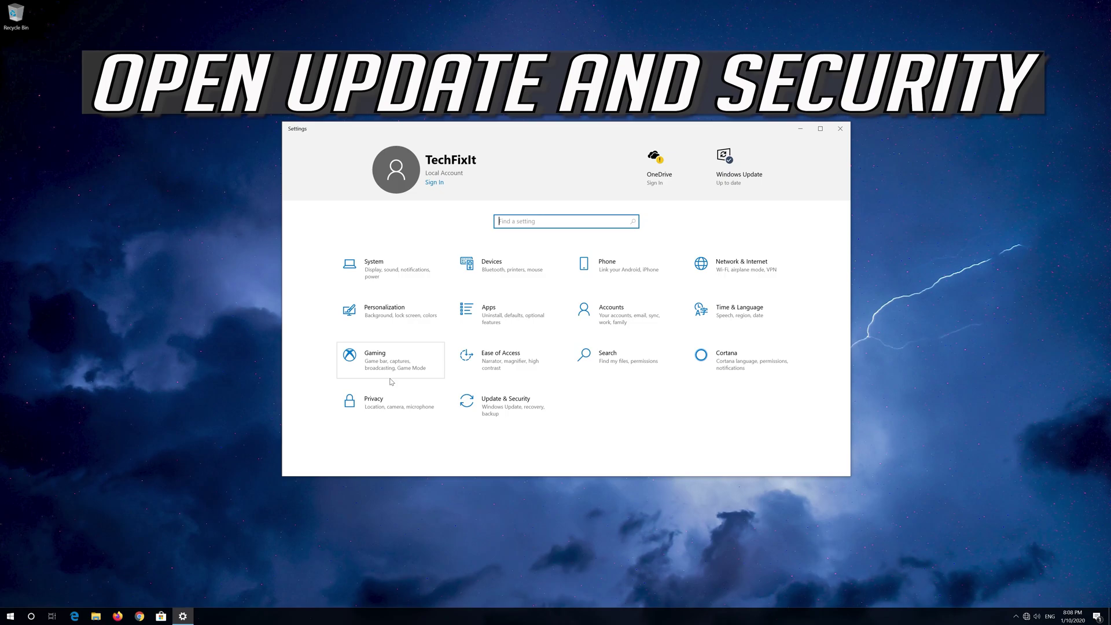
pyautogui.click(495, 412)
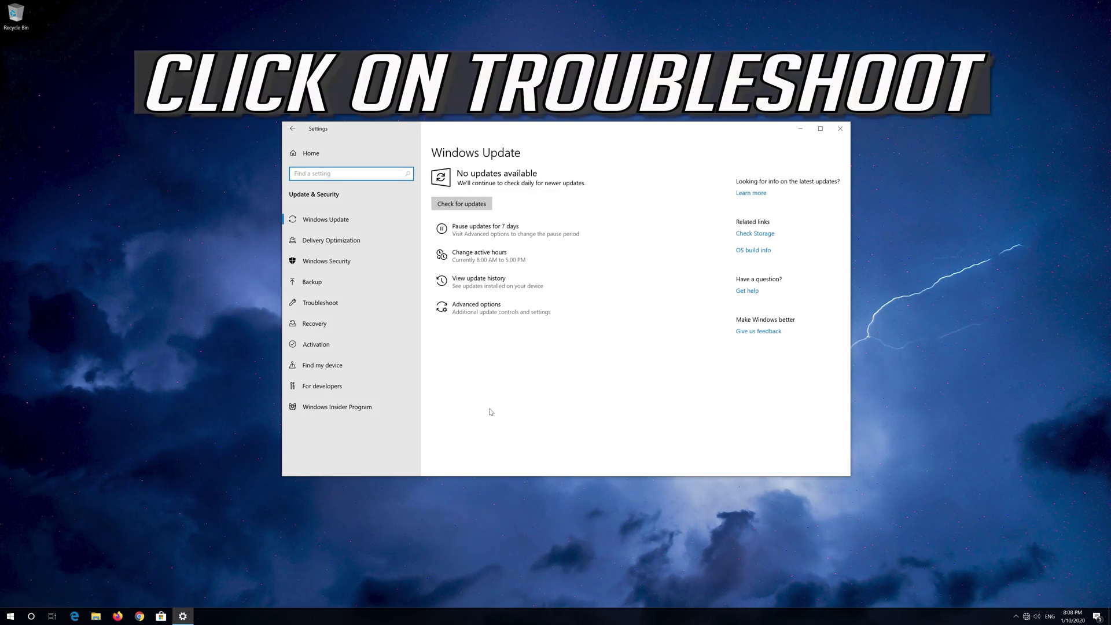
pyautogui.click(359, 303)
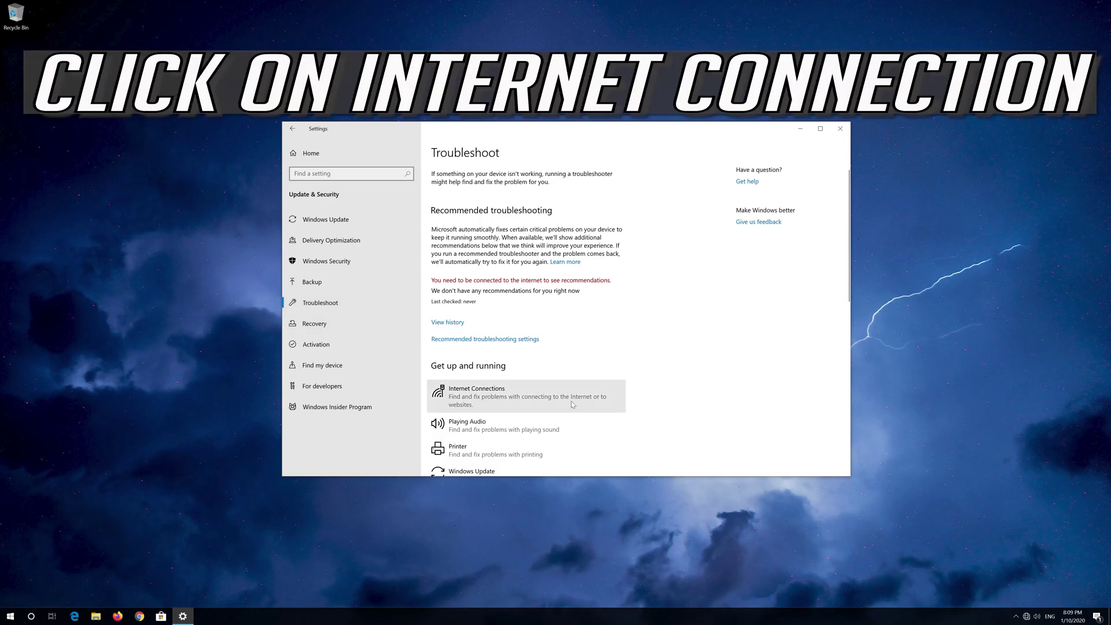
# - Run the Internet Connections troubleshooter on the connection to the Internet
pyautogui.click(524, 404)
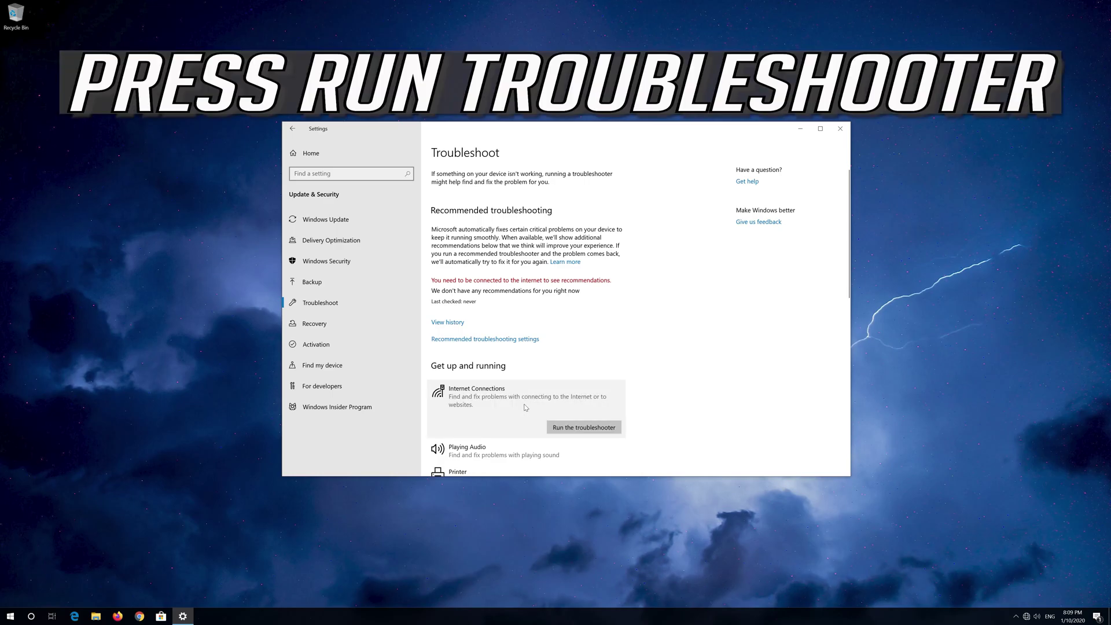
pyautogui.click(580, 426)
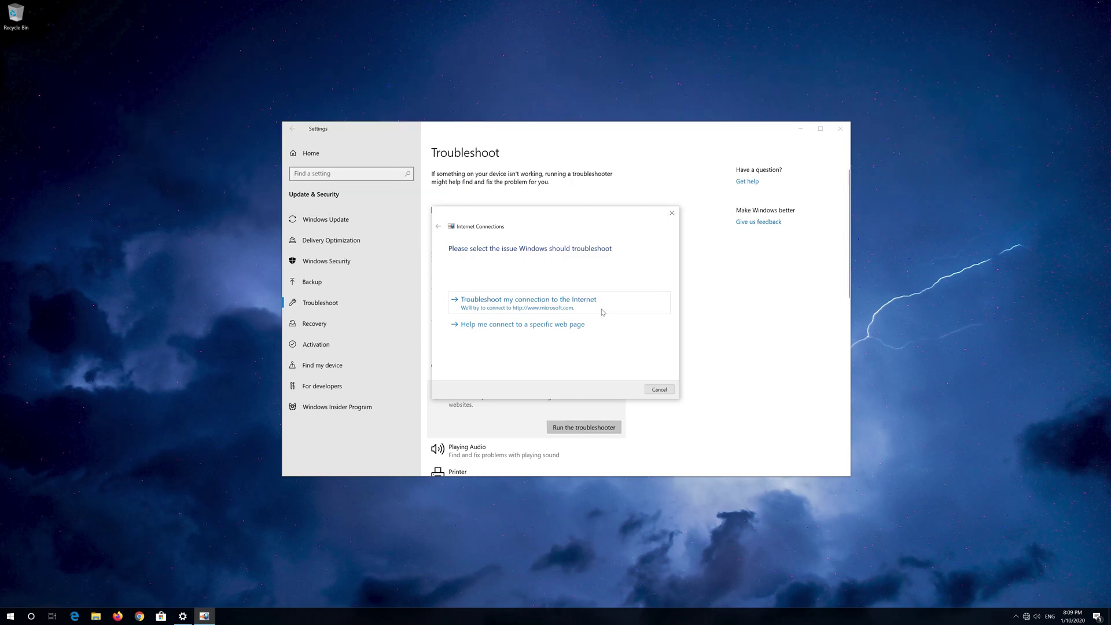
pyautogui.click(575, 306)
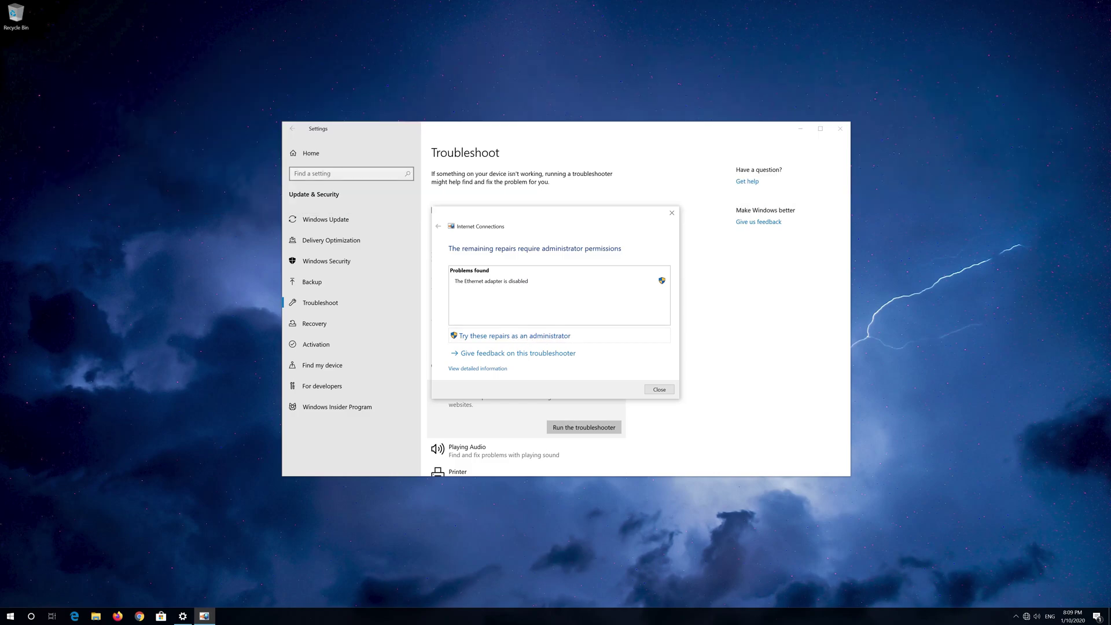
# - Retry the Ethernet repair as administrator, then close the finished troubleshooter and the Settings window
pyautogui.click(553, 336)
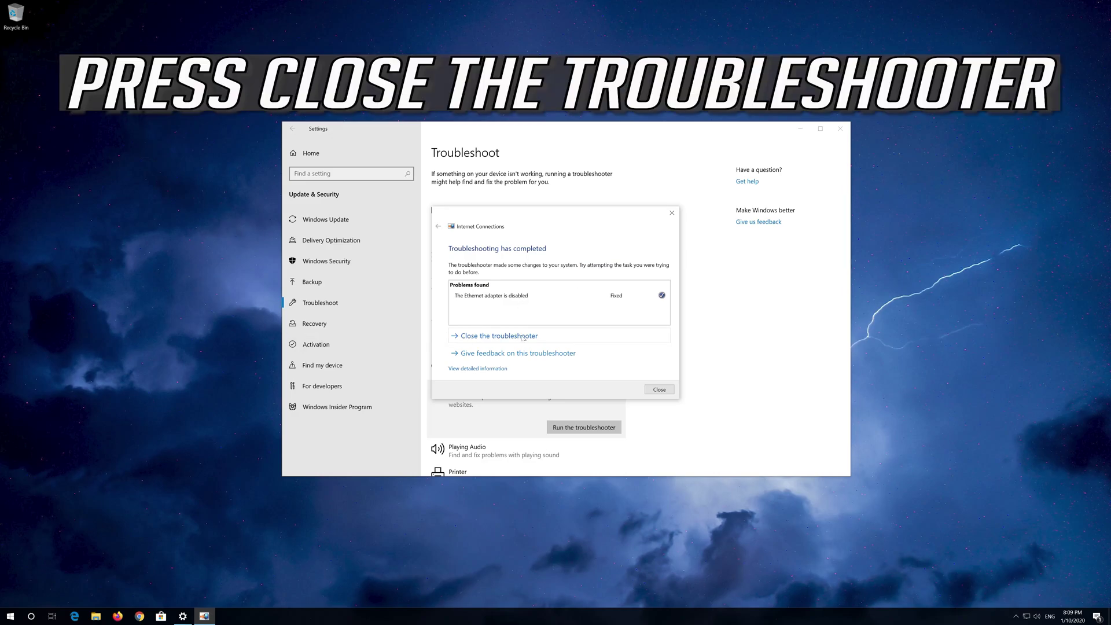
pyautogui.click(554, 339)
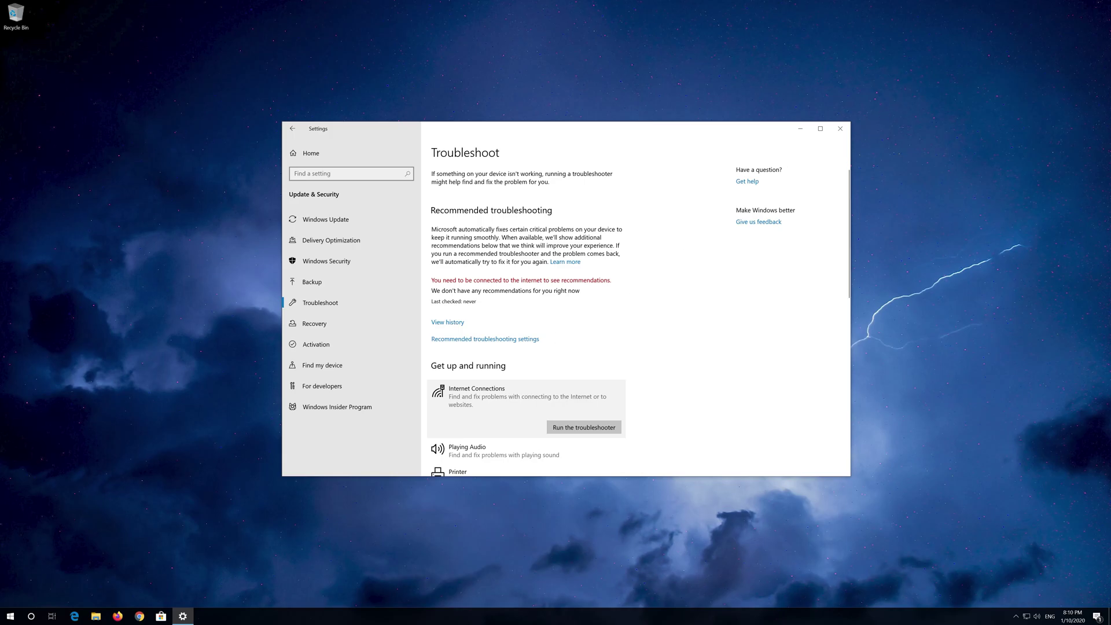
pyautogui.click(837, 129)
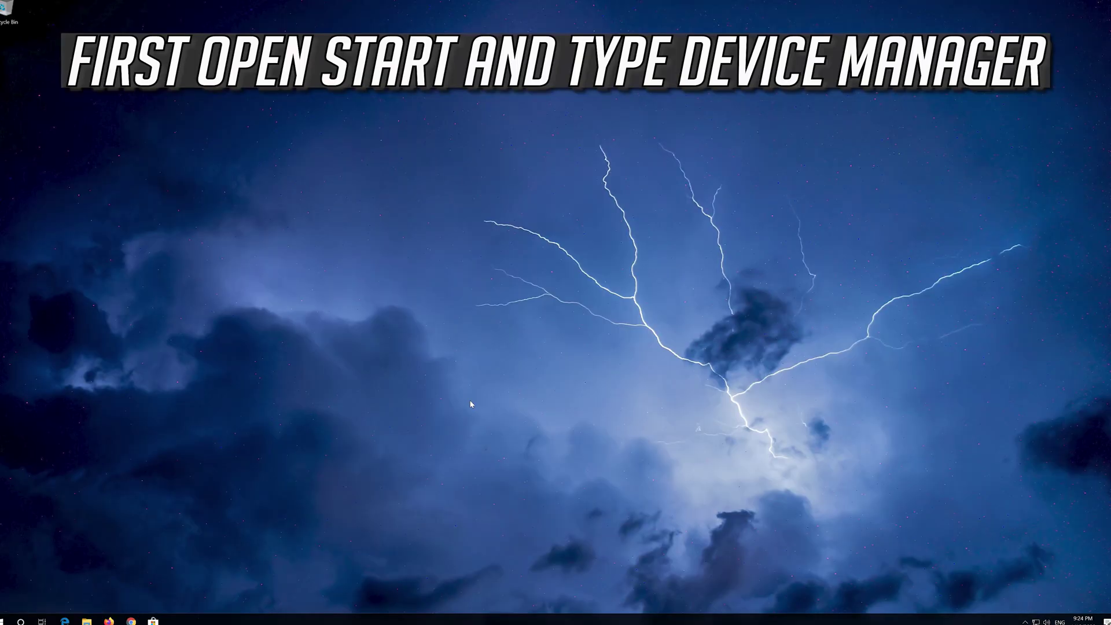
# - Search Start for 'device manager', launch it, and move its window to the screen centre
pyautogui.press('super')
pyautogui.write('device ')
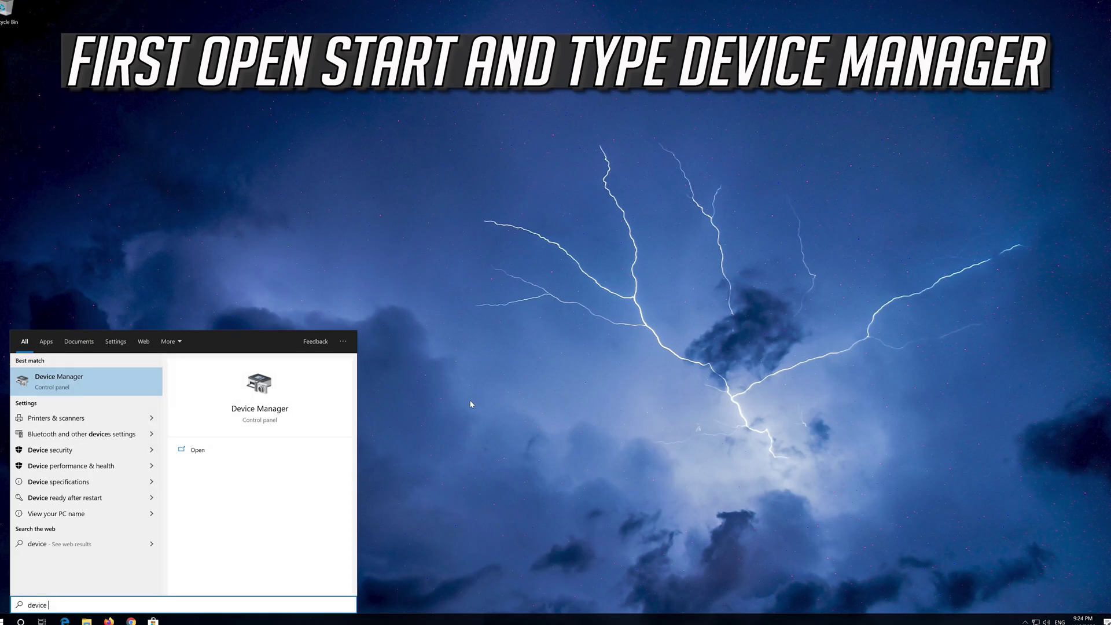
pyautogui.write('manager')
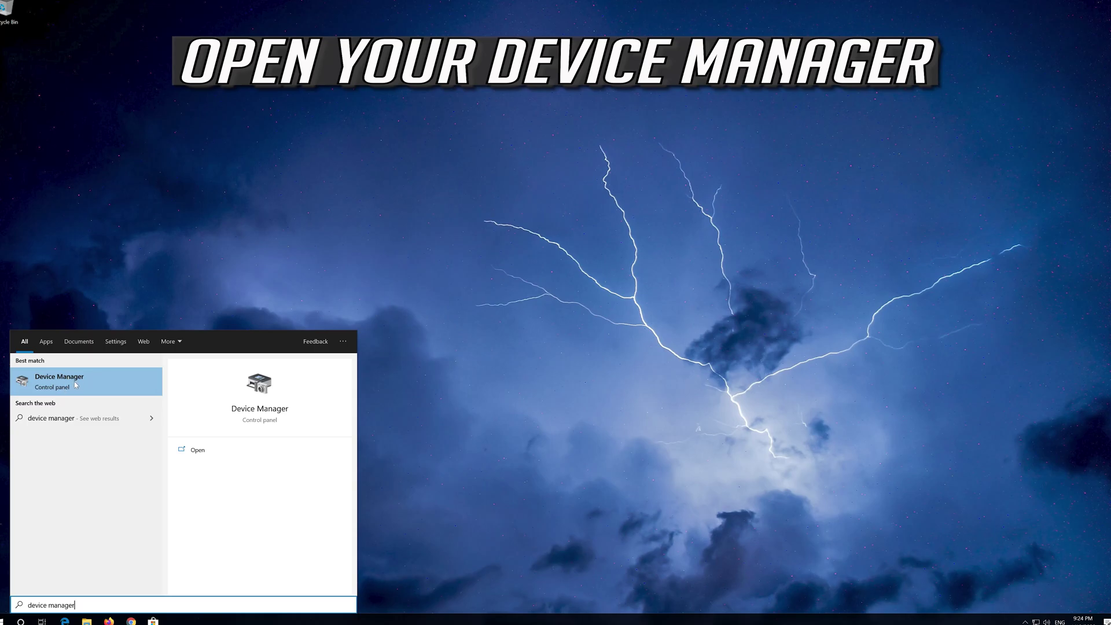
pyautogui.click(75, 384)
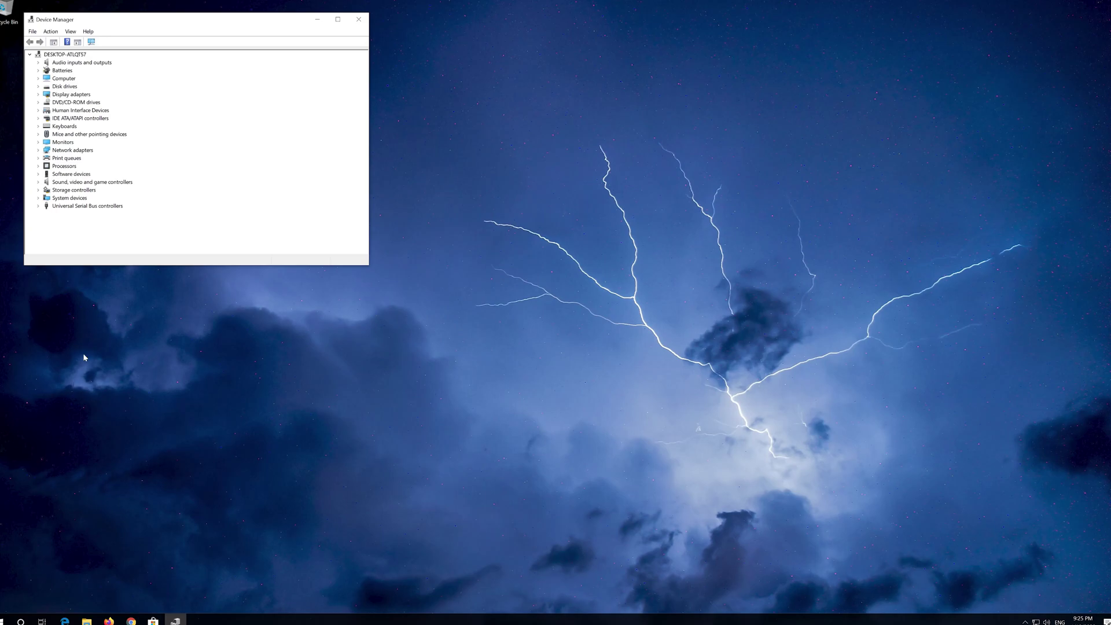
pyautogui.moveTo(197, 22); pyautogui.dragTo(497, 142)
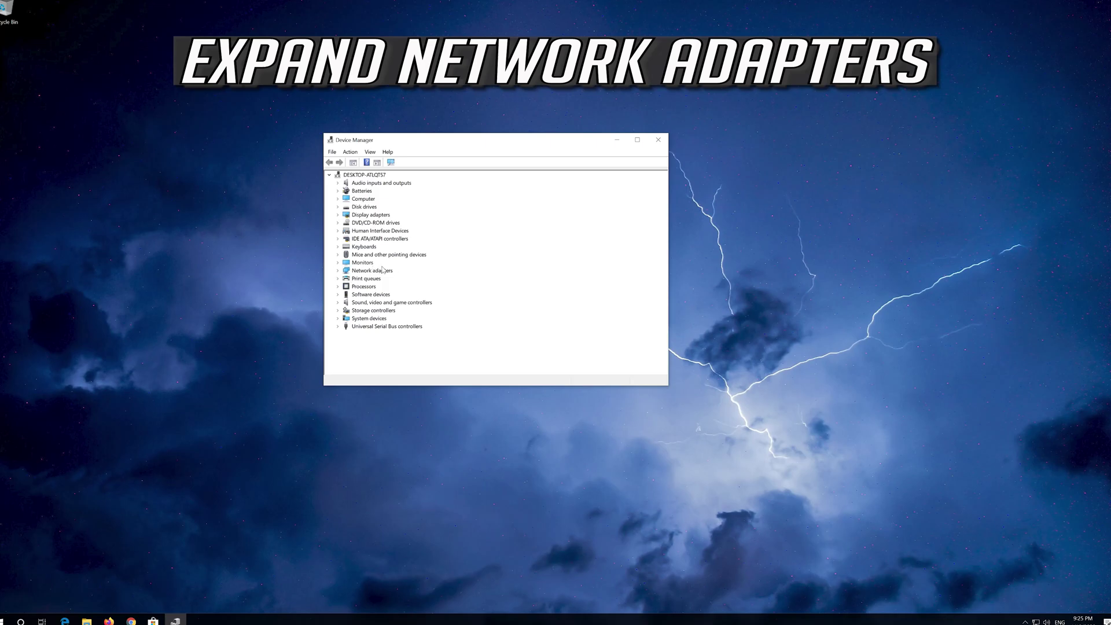
# - Uninstall the Intel(R) PRO/1000 MT Desktop Adapter under Network adapters, then close Device Manager
pyautogui.click(338, 270)
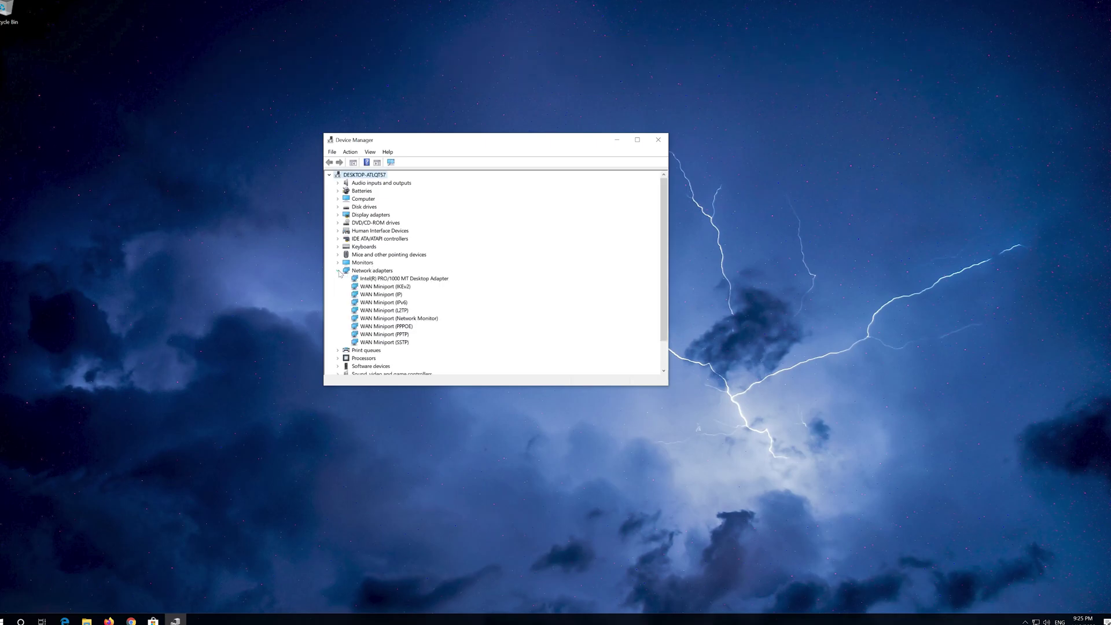
pyautogui.click(374, 278)
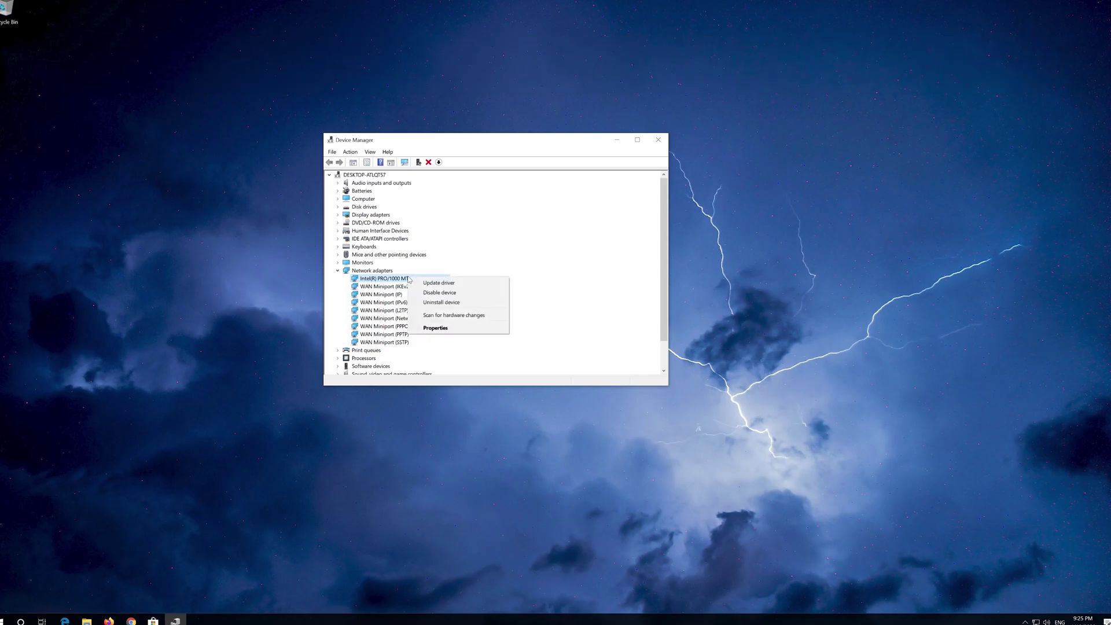
pyautogui.rightClick(409, 281)
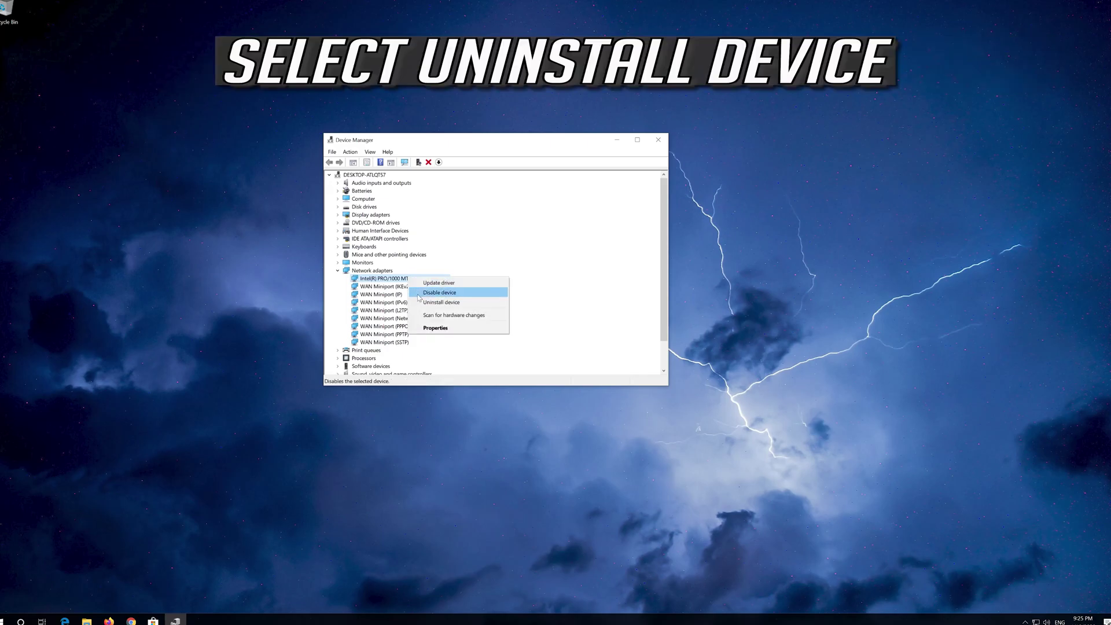
pyautogui.click(462, 306)
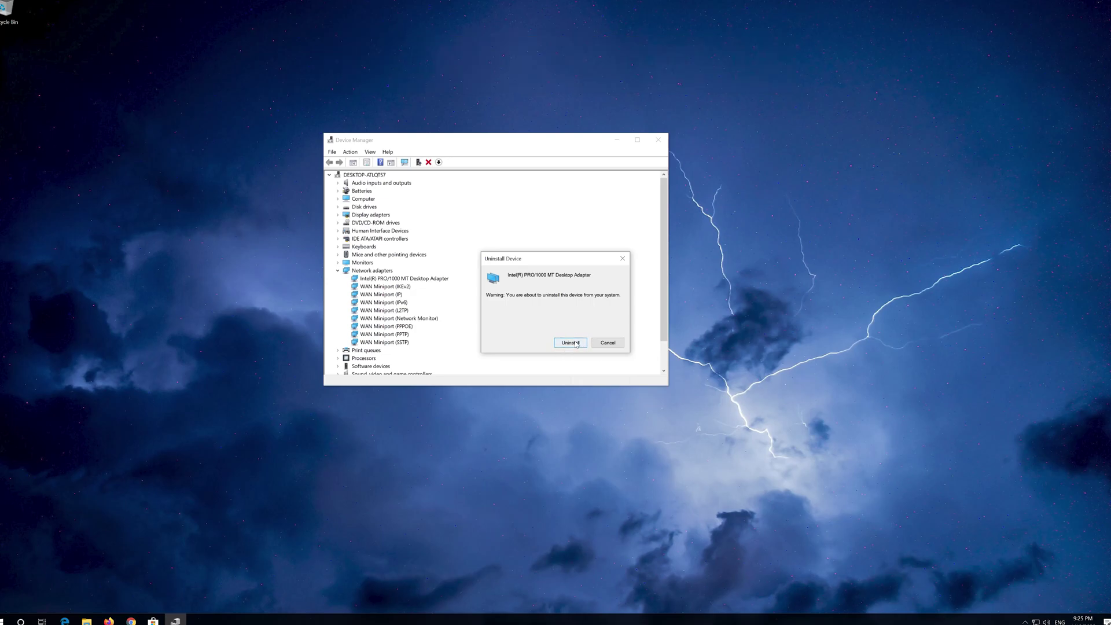
pyautogui.click(576, 344)
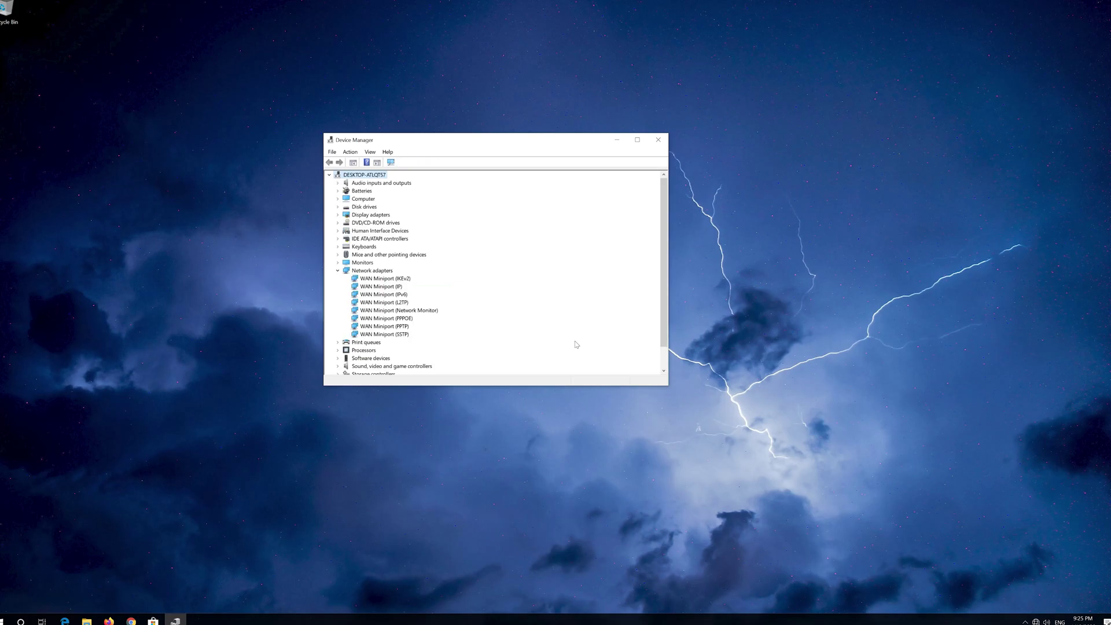
pyautogui.click(664, 140)
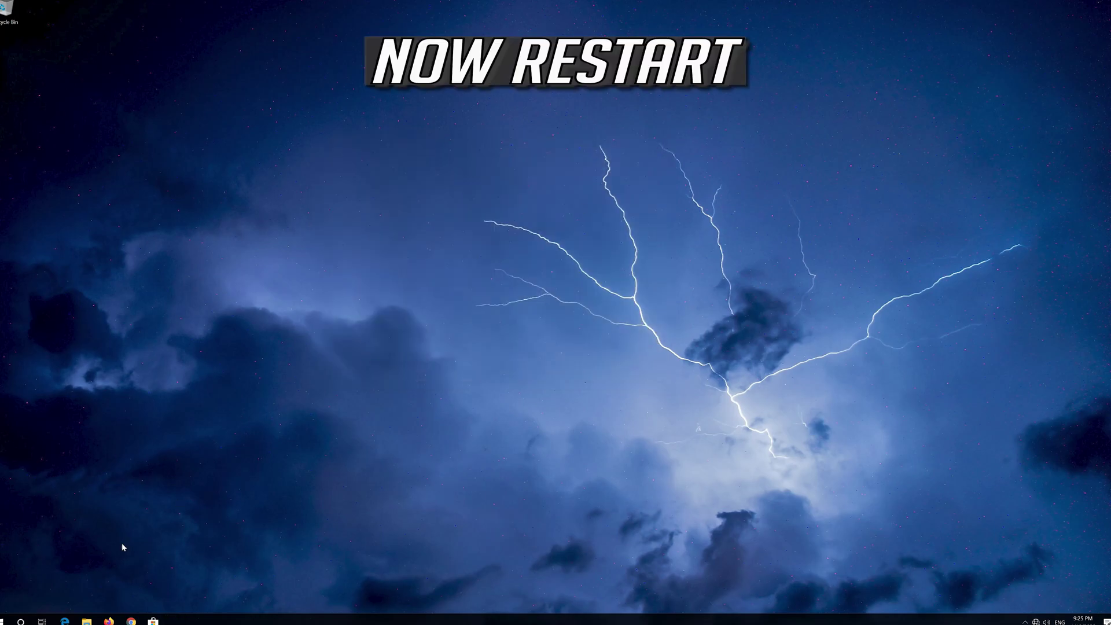
# - Restart the computer from the Start menu's Power options
pyautogui.click(6, 619)
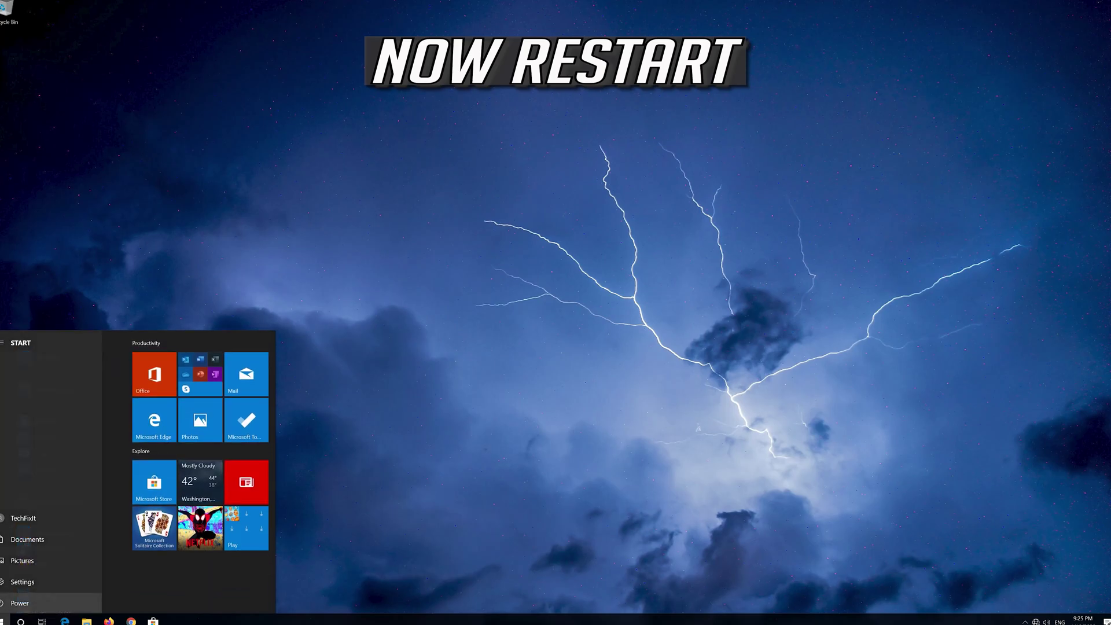
pyautogui.click(18, 603)
pyautogui.click(15, 580)
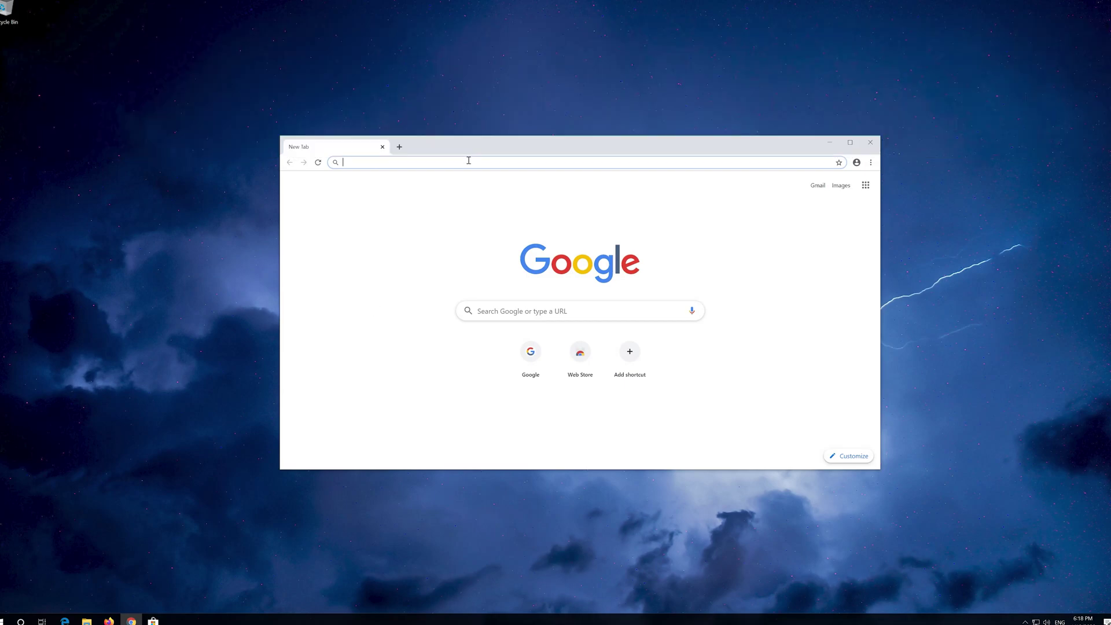
# - Download the Media Creation Tool from Microsoft's Download Windows 10 page, close Chrome, and launch the tool
pyautogui.write('https://www.microsoft.com/en-us/software-download/windows10')
pyautogui.press('Return')
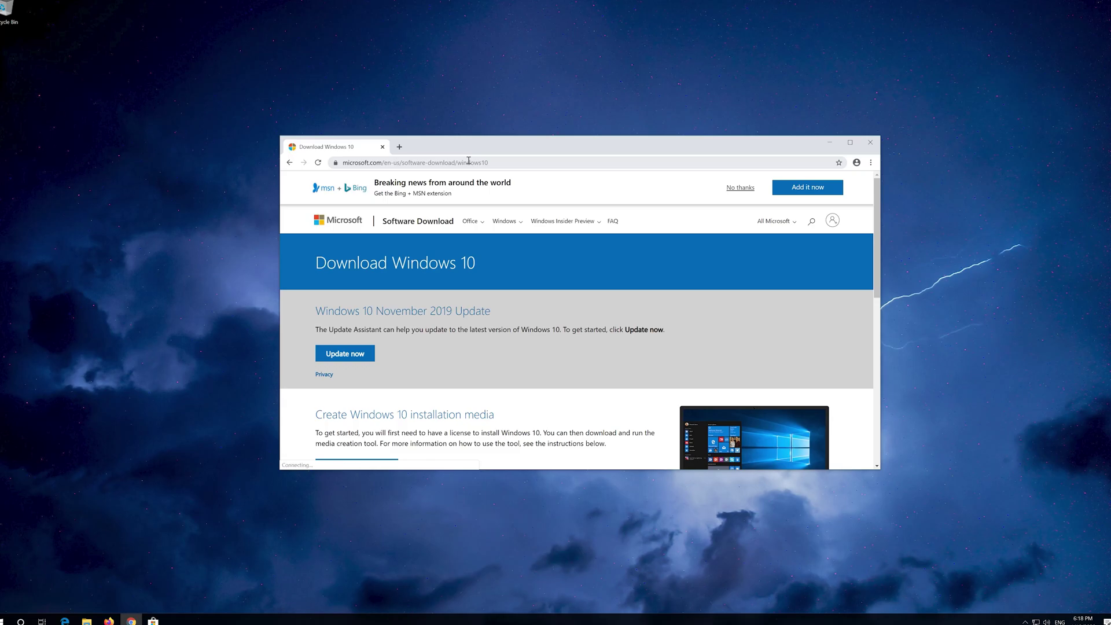
pyautogui.scroll(-1, 524, 324)
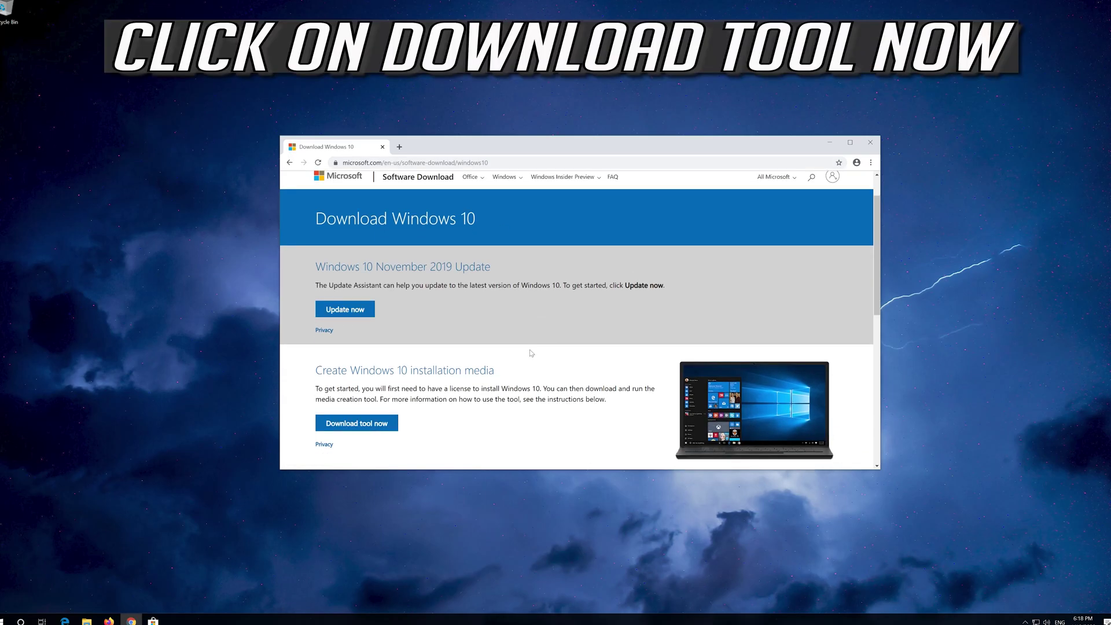
pyautogui.click(378, 425)
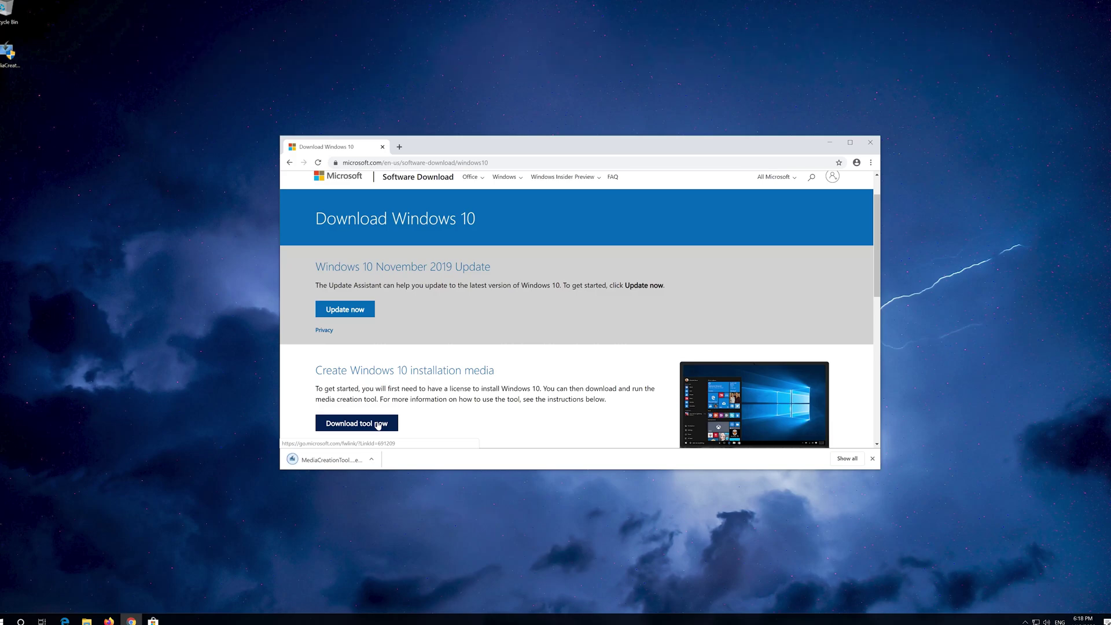
pyautogui.click(870, 143)
pyautogui.doubleClick(9, 55)
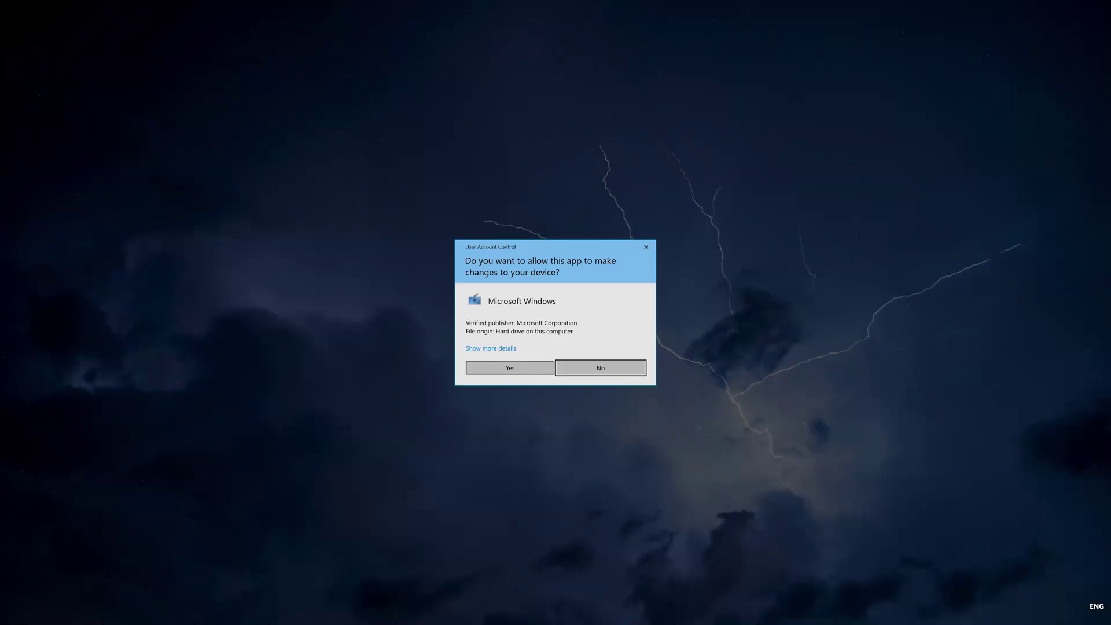
# - Allow the Media Creation Tool in UAC, accept its license terms, and proceed with 'Upgrade this PC now'
pyautogui.click(503, 371)
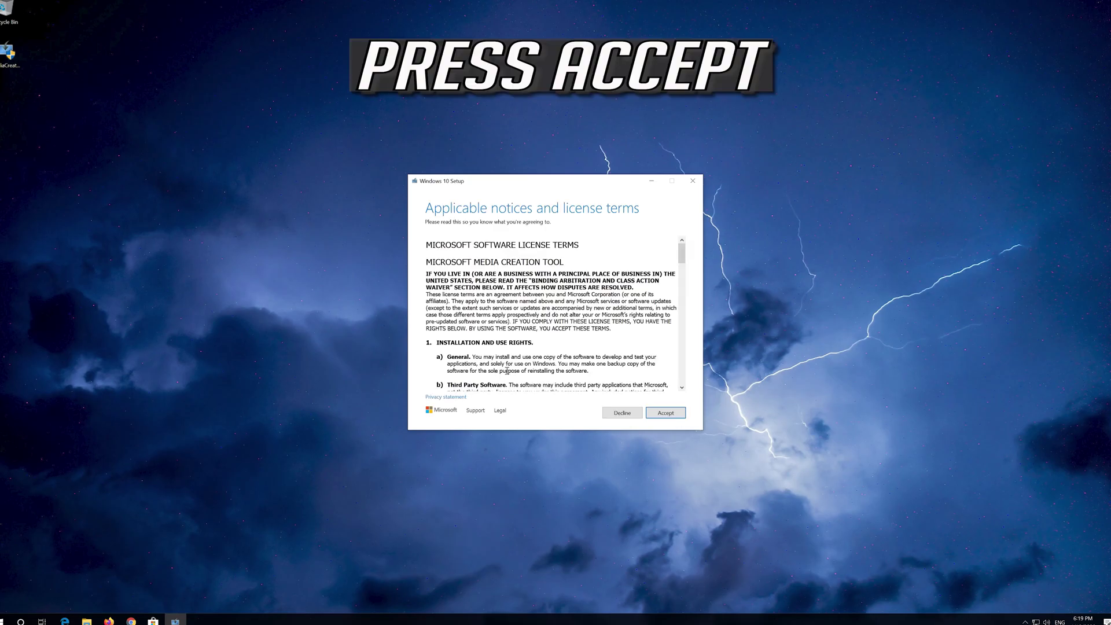
pyautogui.click(680, 413)
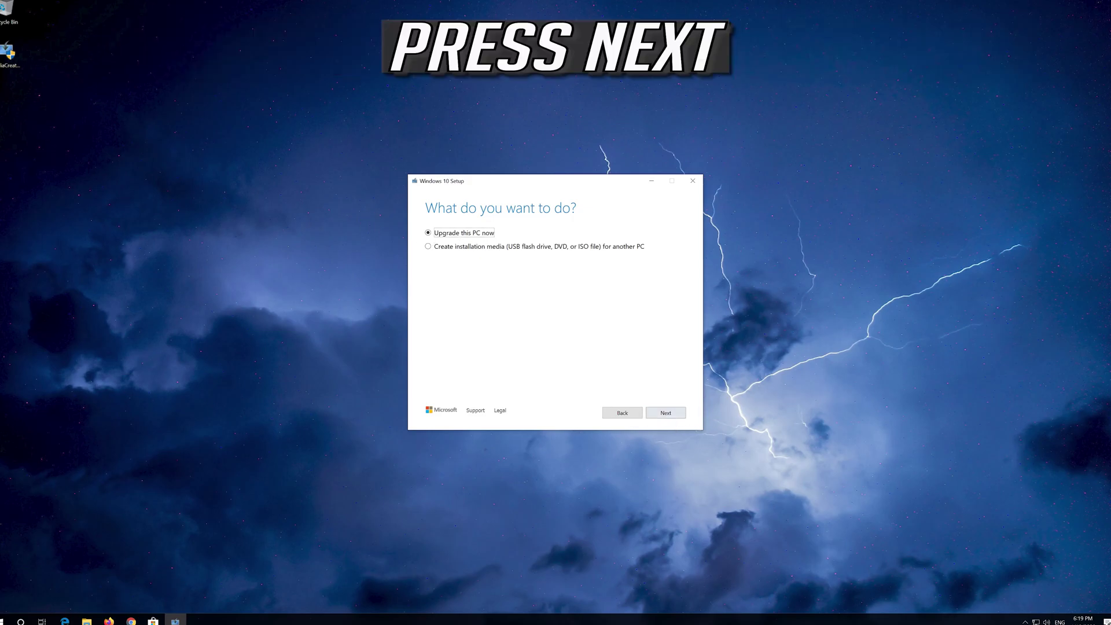
pyautogui.click(664, 414)
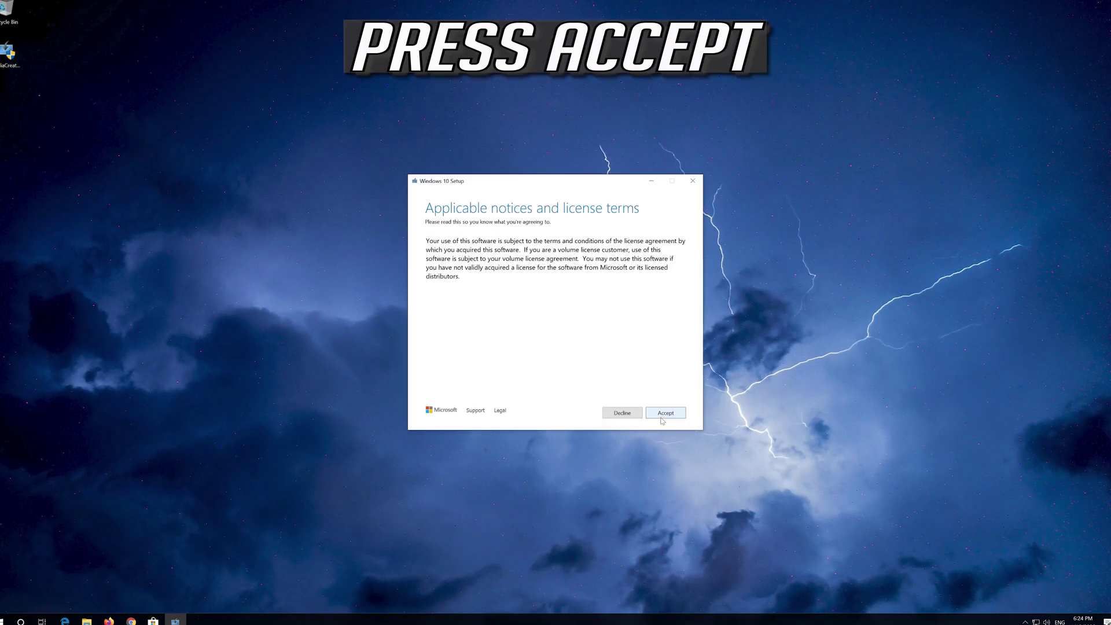
# - Accept the Windows 10 license terms and start the install keeping personal files and apps
pyautogui.click(672, 412)
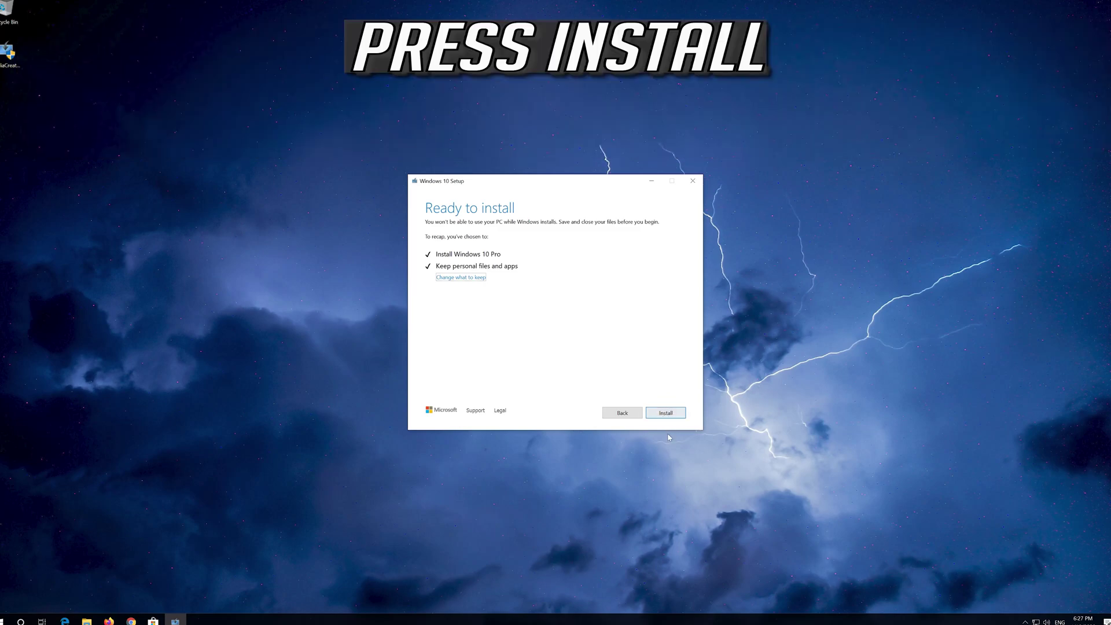
pyautogui.click(665, 414)
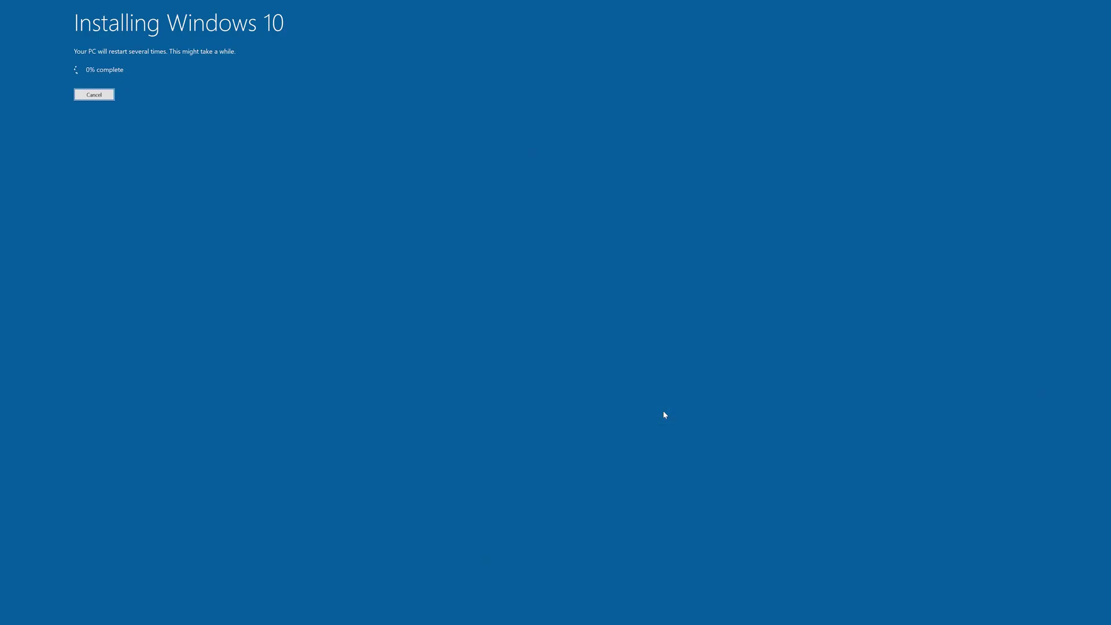